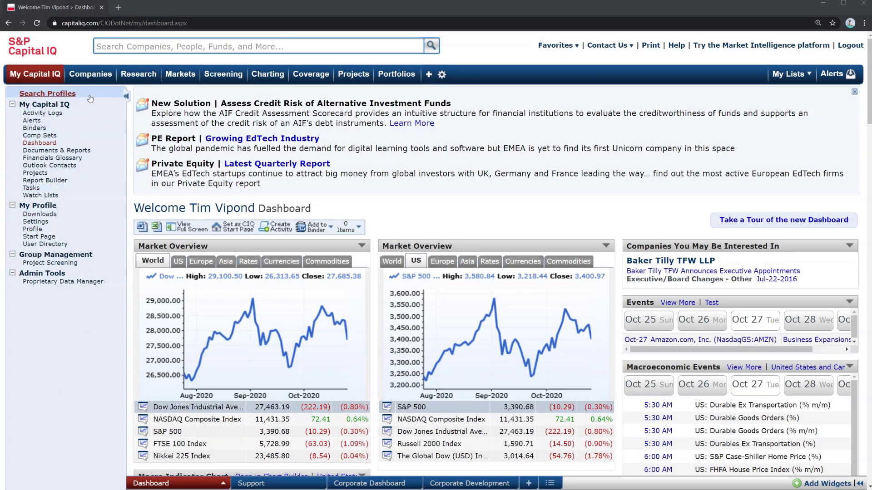
Step: Search S&P Capital IQ for 'amazon' to reach the Amazon.com, Inc. (NasdaqGS:AMZN) profile
mouse_move(93, 81)
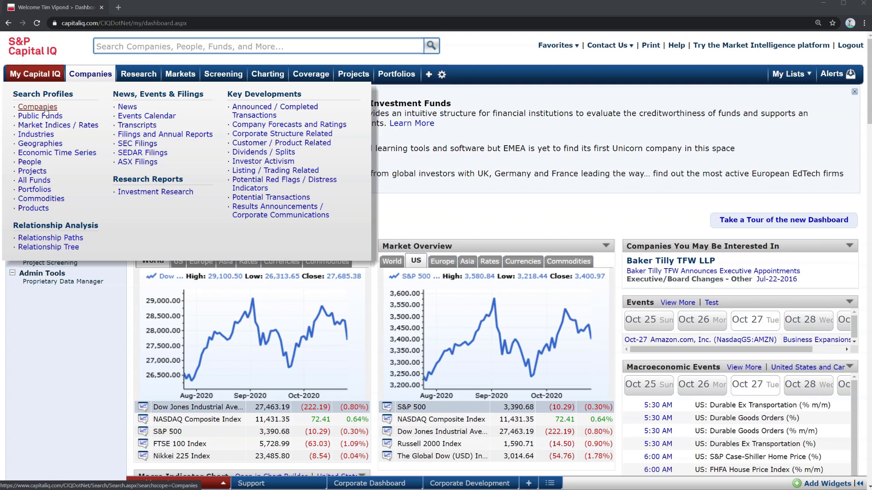
text(amazon)
key(Return)
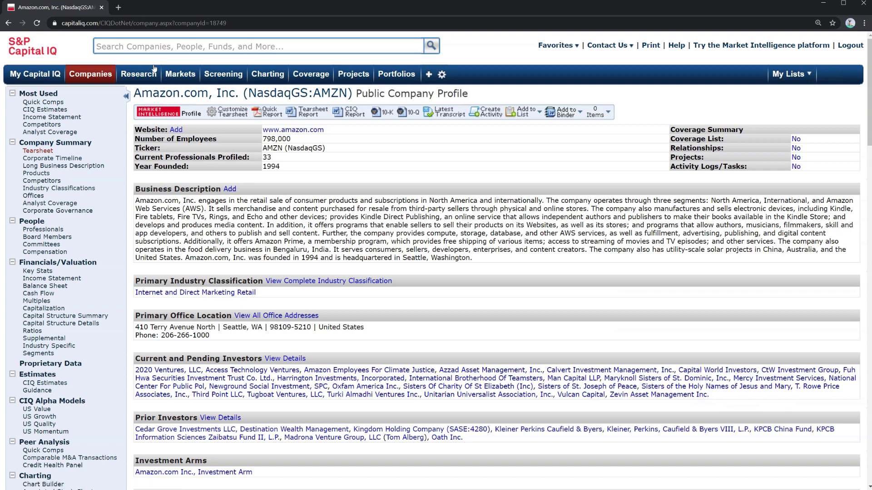
Step: Highlight the Public Company Profile title and the Amazon stock quote figures
drag(362, 94, 476, 97)
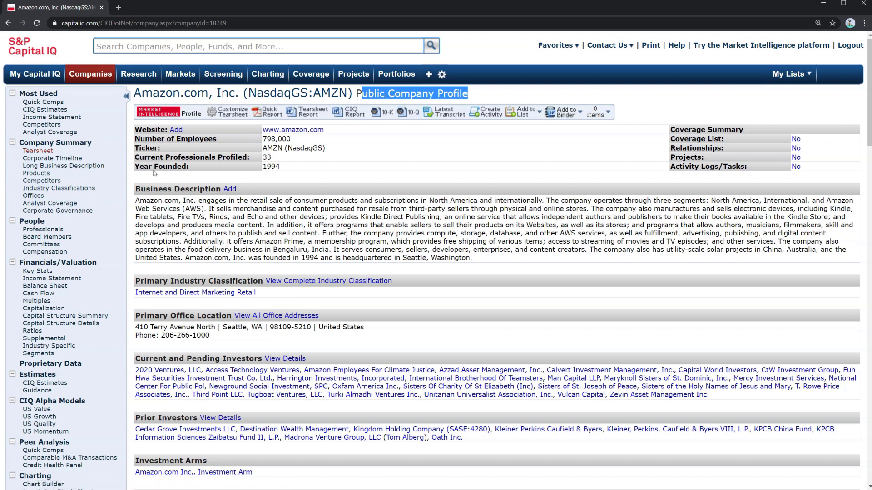
click(196, 138)
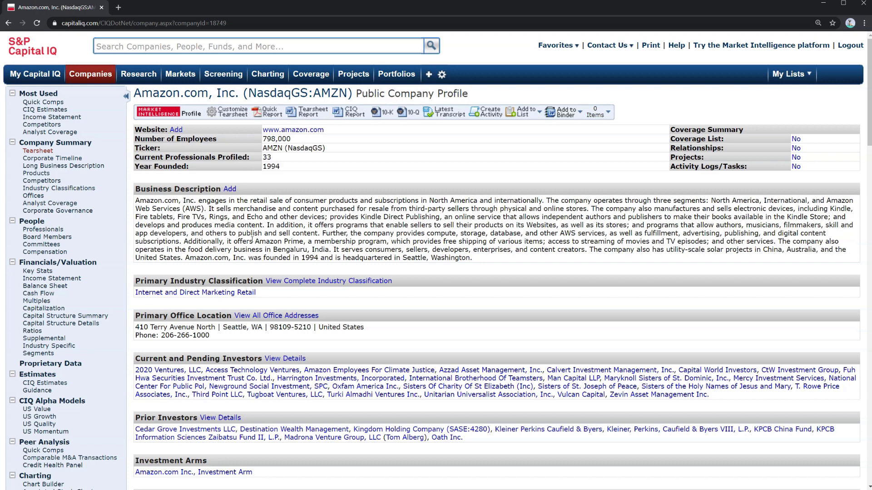
scroll(218, 158, down, 3)
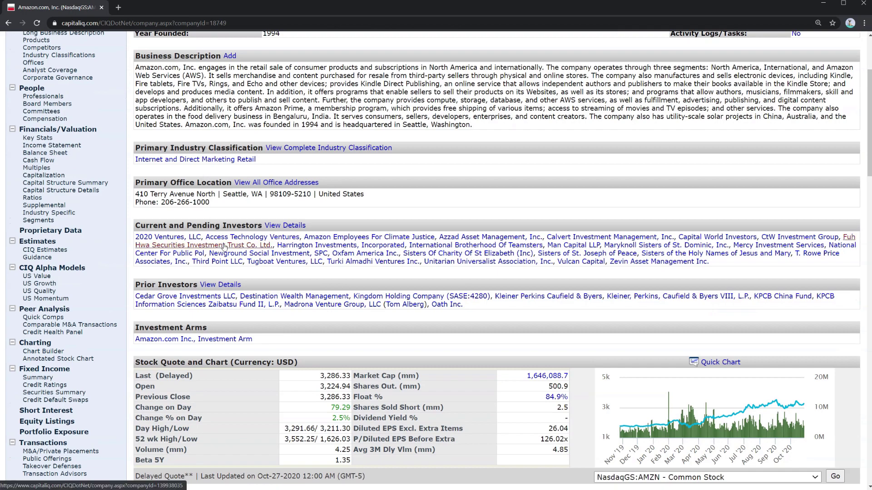
scroll(234, 255, down, 4)
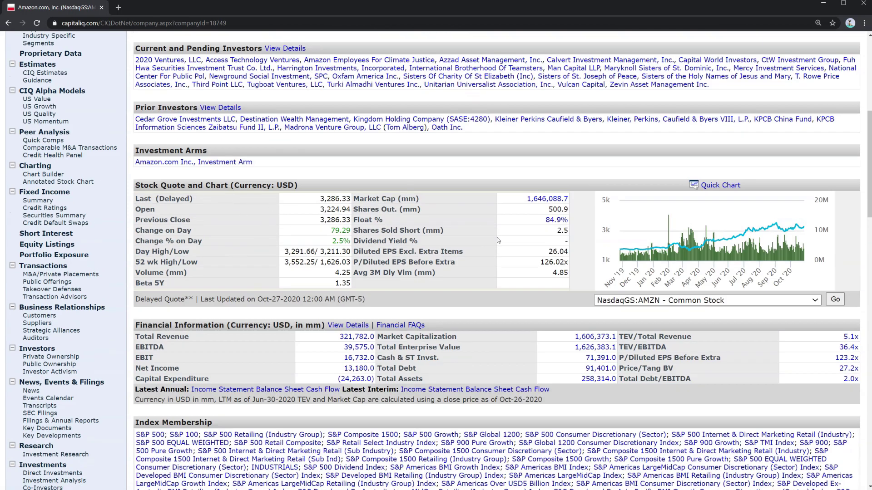
drag(361, 200, 573, 204)
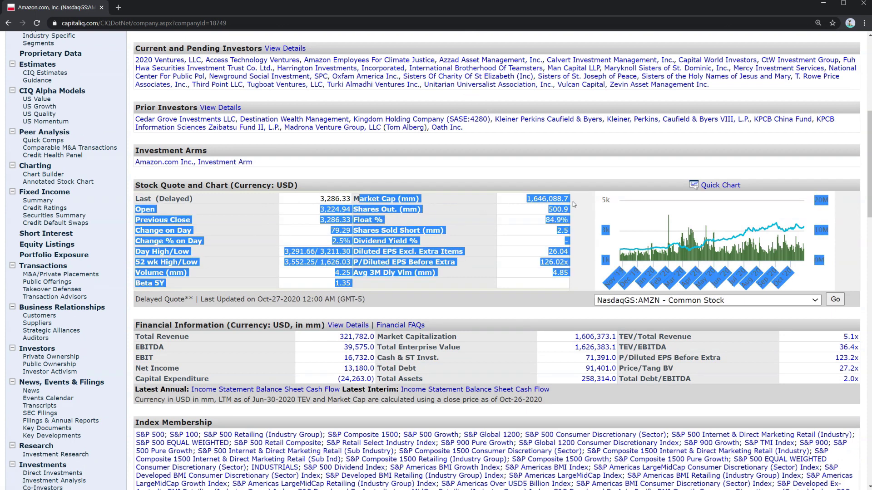
click(506, 198)
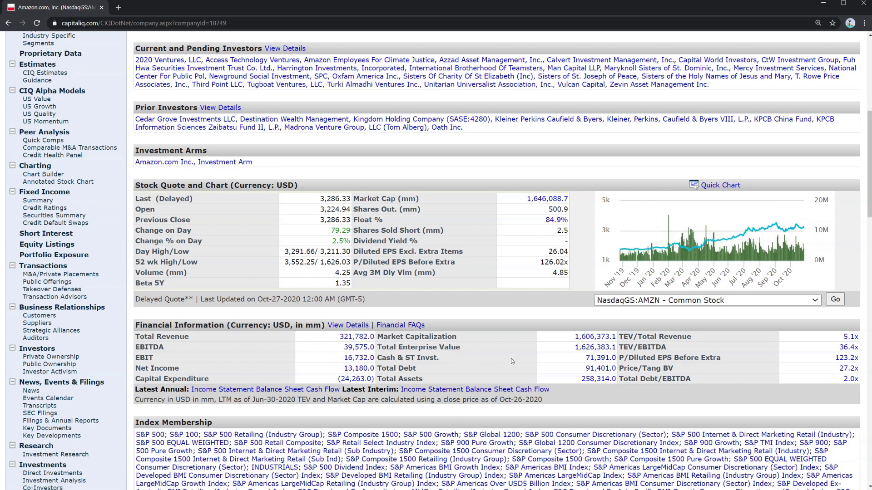
Step: Scroll through Financial Information, Key Professionals and S&P Ratings History
scroll(511, 359, down, 4)
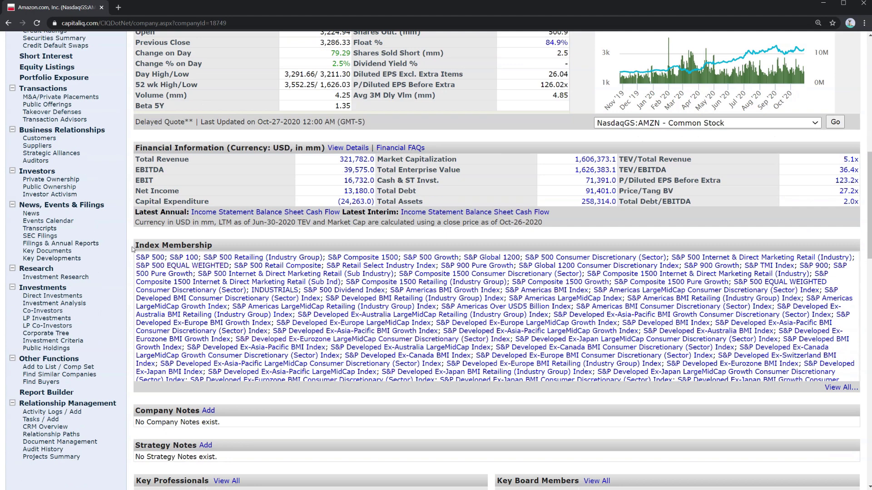
scroll(366, 336, down, 4)
scroll(366, 338, down, 3)
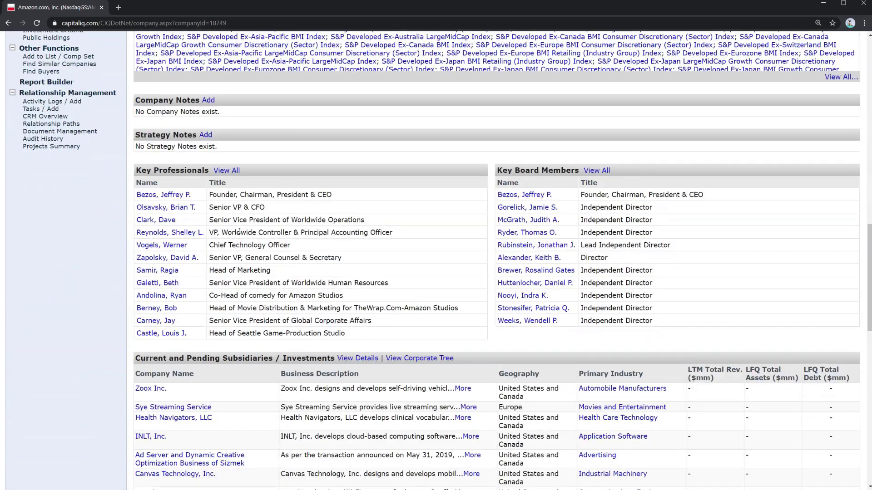
scroll(472, 287, down, 3)
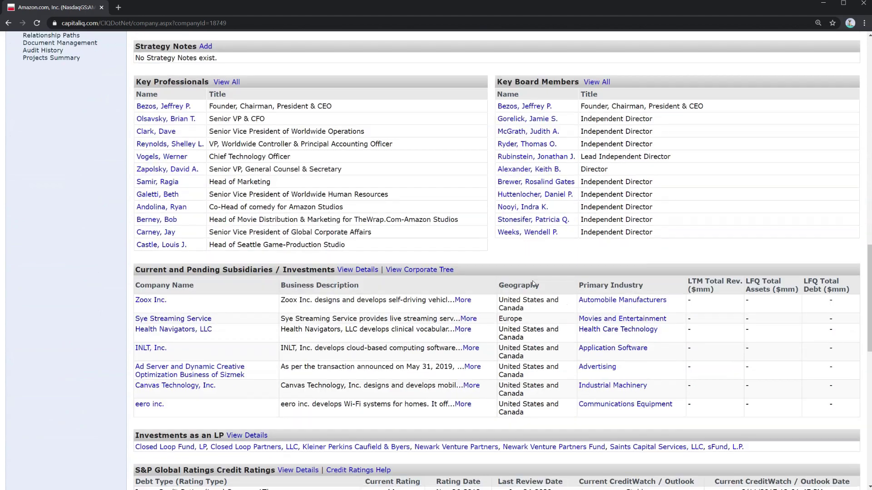
scroll(351, 283, down, 3)
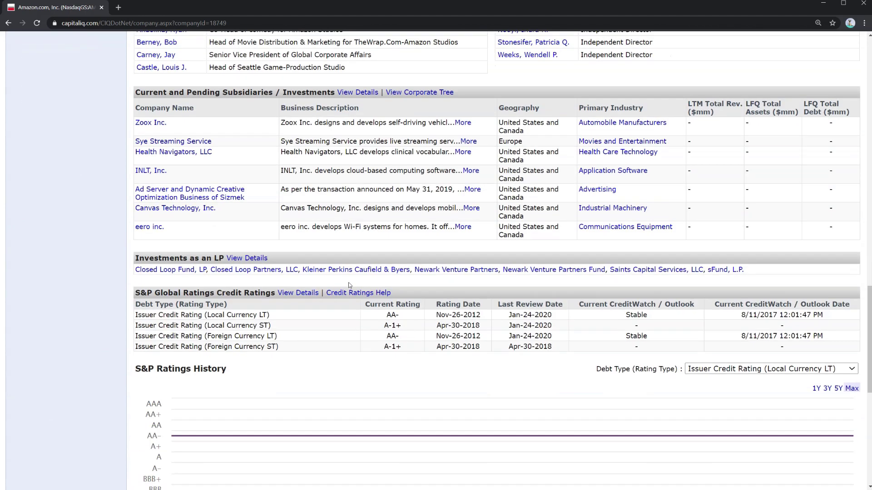
scroll(349, 285, down, 7)
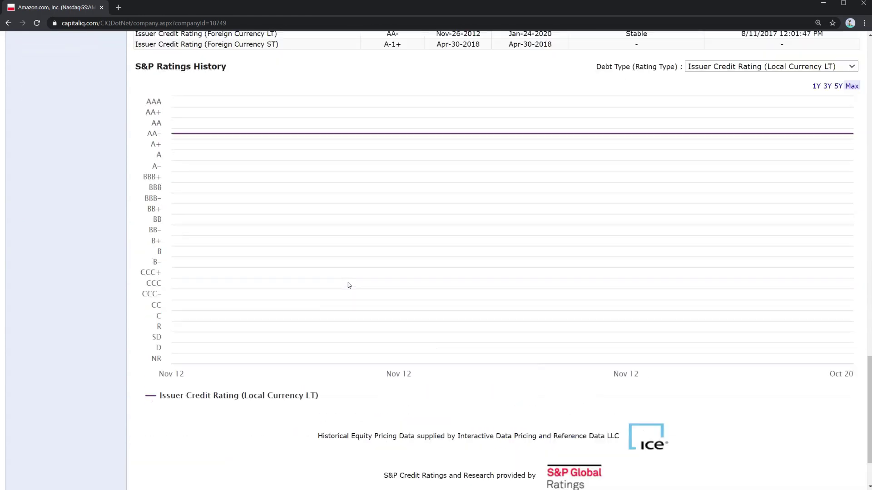
scroll(349, 286, up, 18)
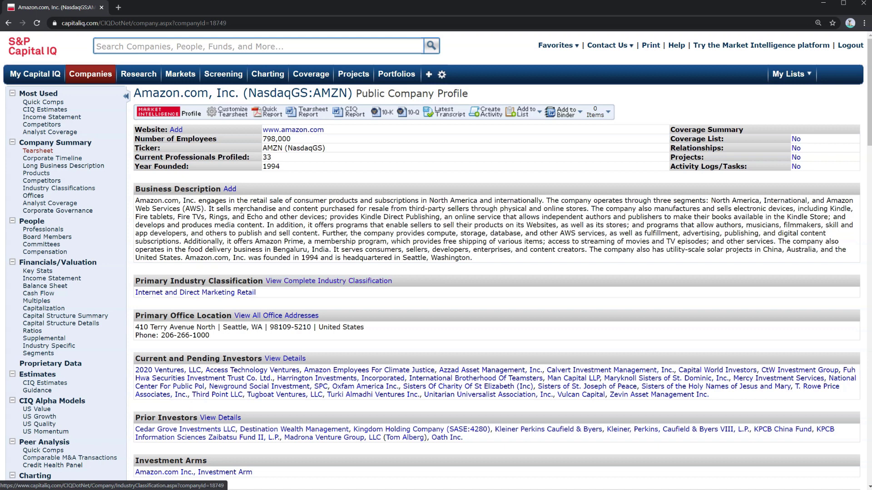
Step: Open Amazon's Corporate Timeline and jump to a later page of events
click(52, 159)
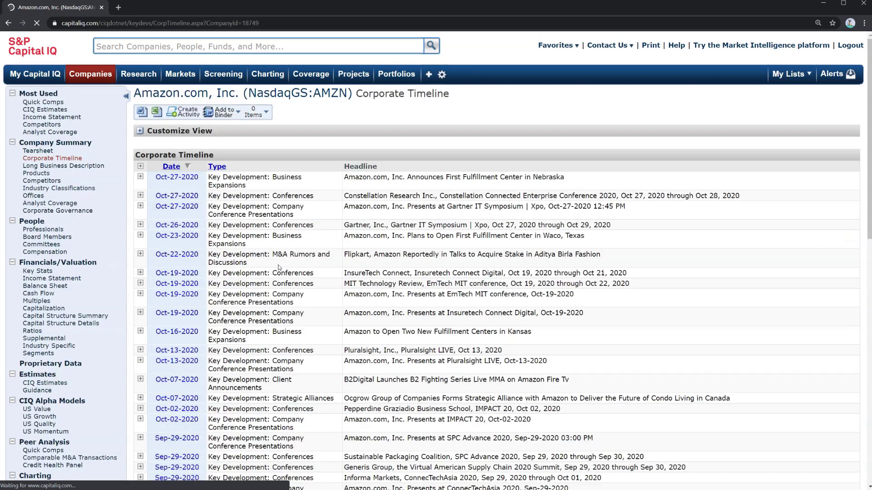
scroll(278, 268, down, 10)
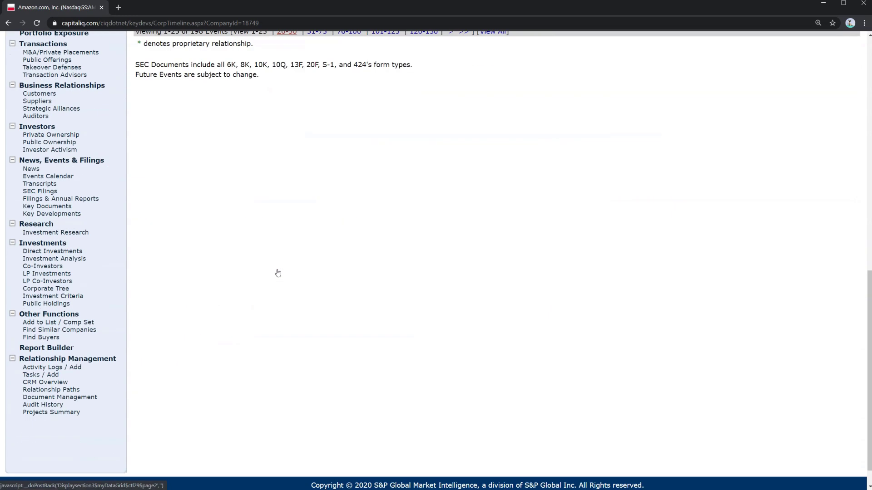
scroll(279, 272, up, 4)
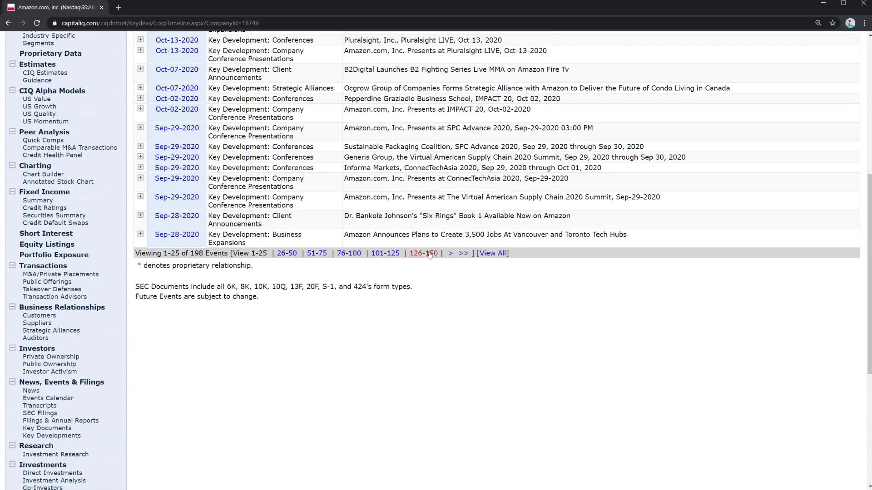
click(462, 255)
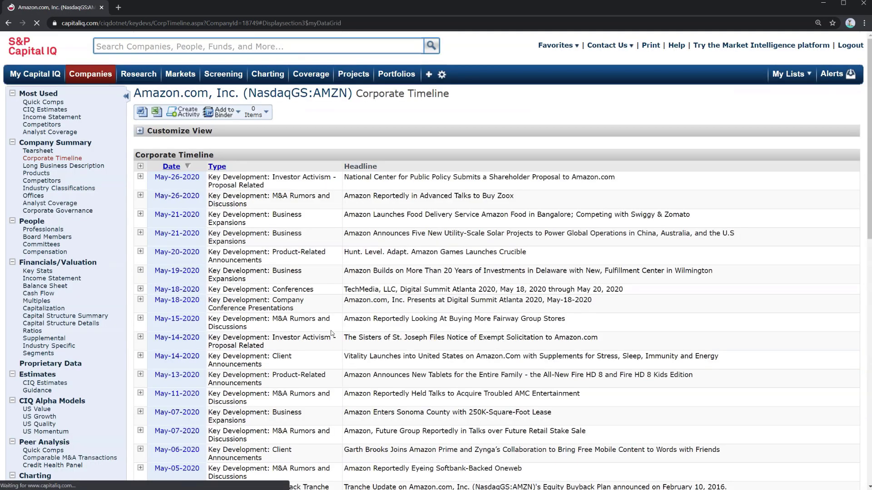
scroll(238, 365, up, 1)
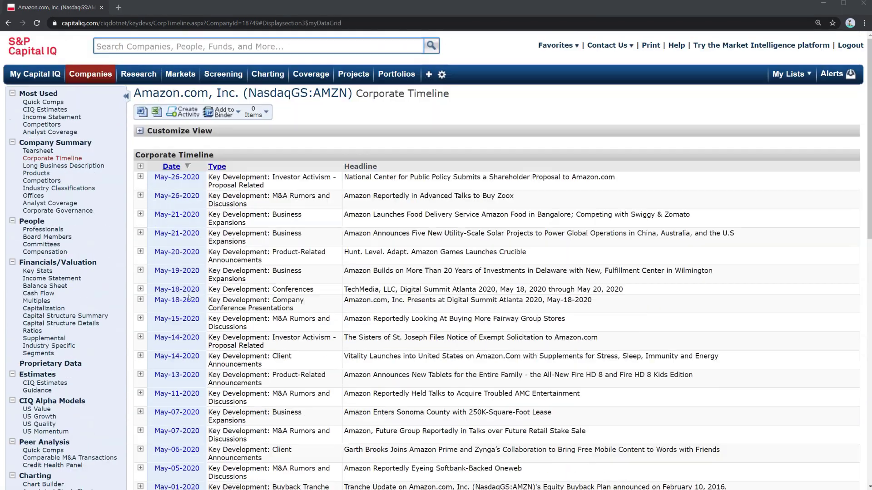
Step: Read the Long Business Description covering North America, International and AWS segments
click(66, 170)
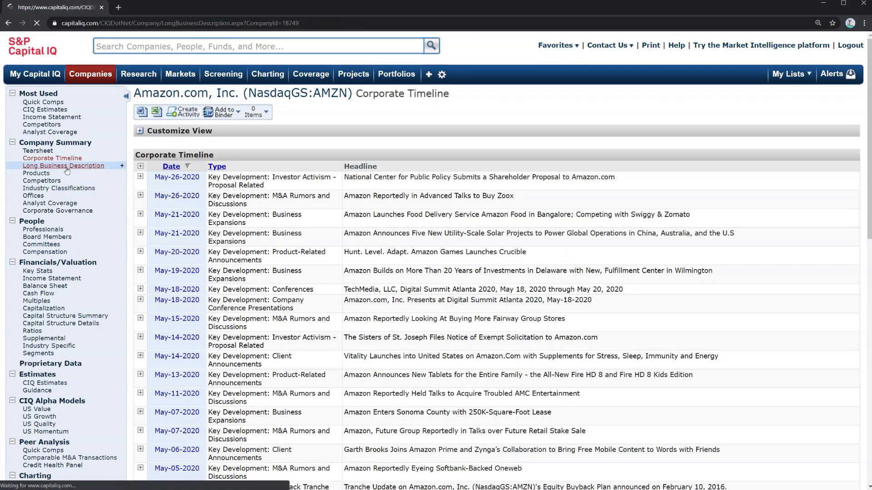
scroll(298, 271, down, 3)
scroll(298, 272, down, 5)
scroll(298, 271, up, 8)
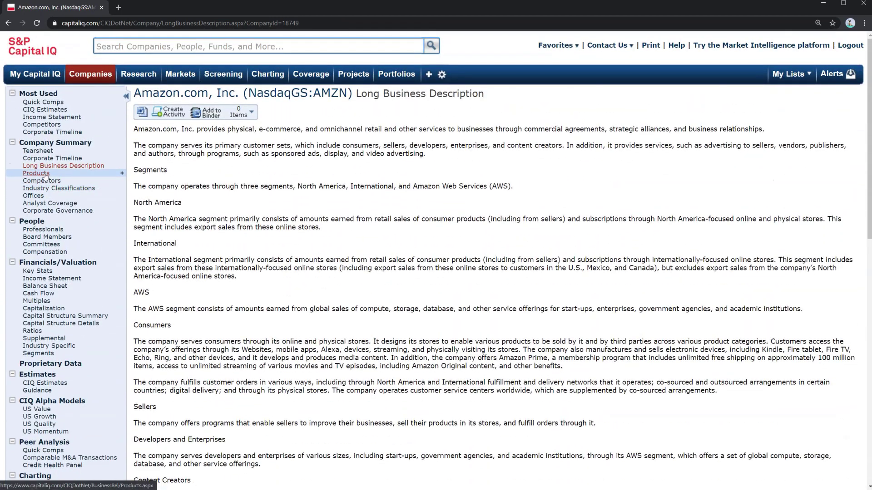
Step: Browse Amazon's Products page, then open its Industry Classifications tree
click(45, 175)
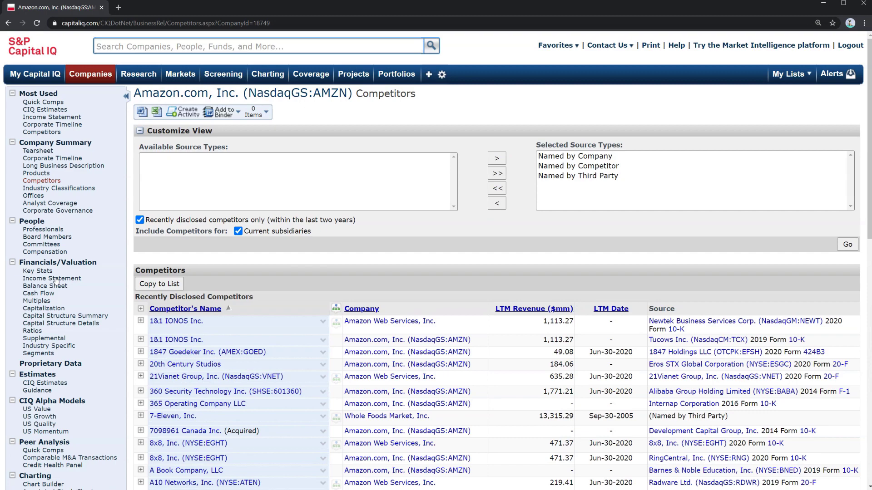
scroll(318, 279, down, 3)
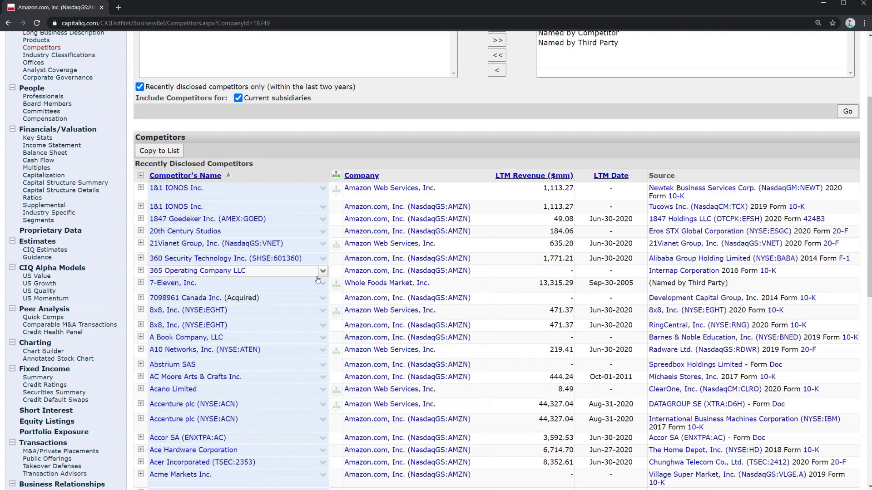
scroll(318, 280, down, 2)
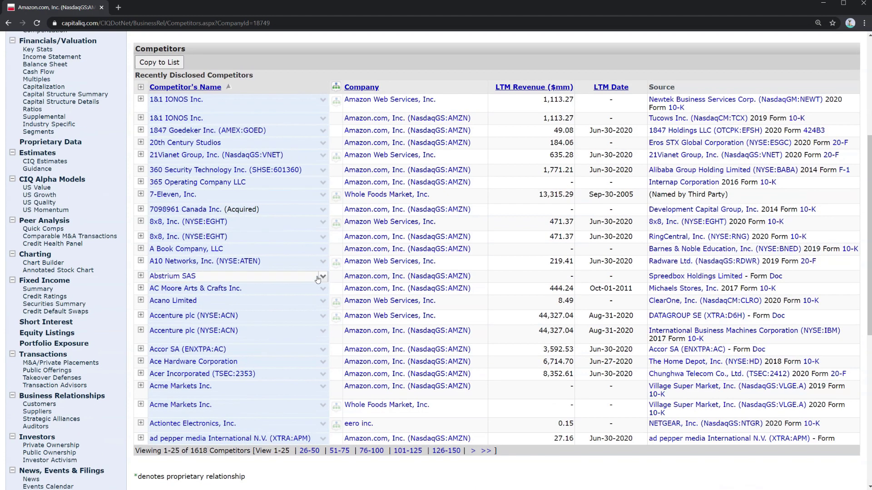
scroll(317, 278, up, 5)
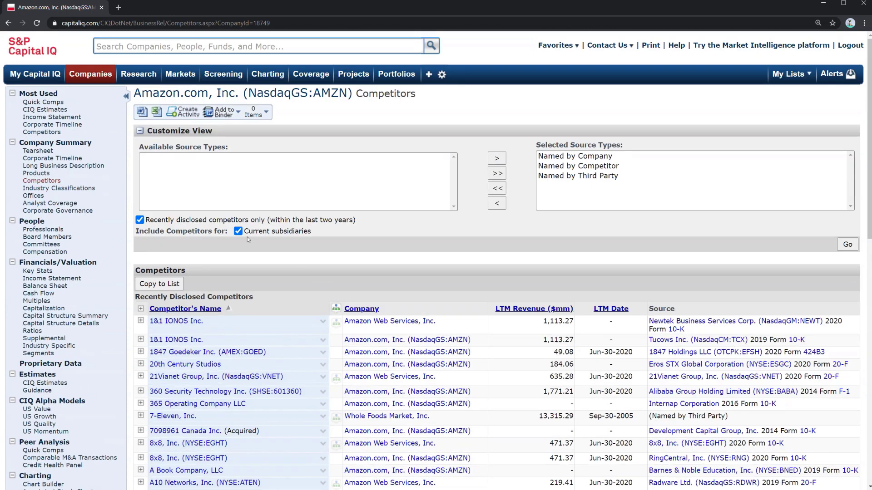
click(74, 190)
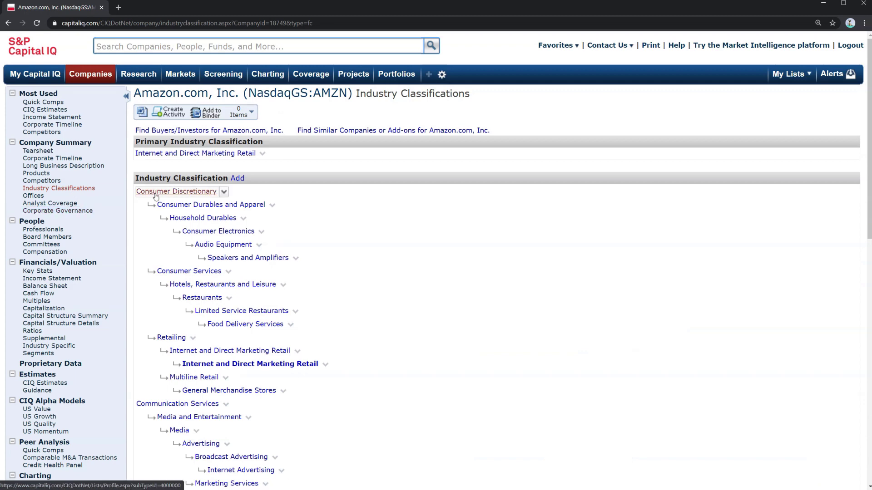
Step: Open Analyst Coverage and check the total of 89 equity analysts at the bottom
click(66, 204)
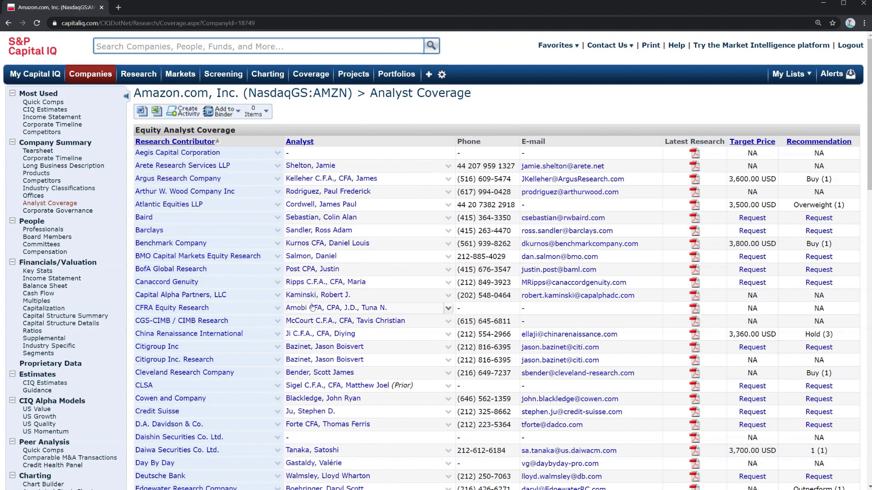
scroll(312, 308, down, 8)
scroll(304, 314, up, 8)
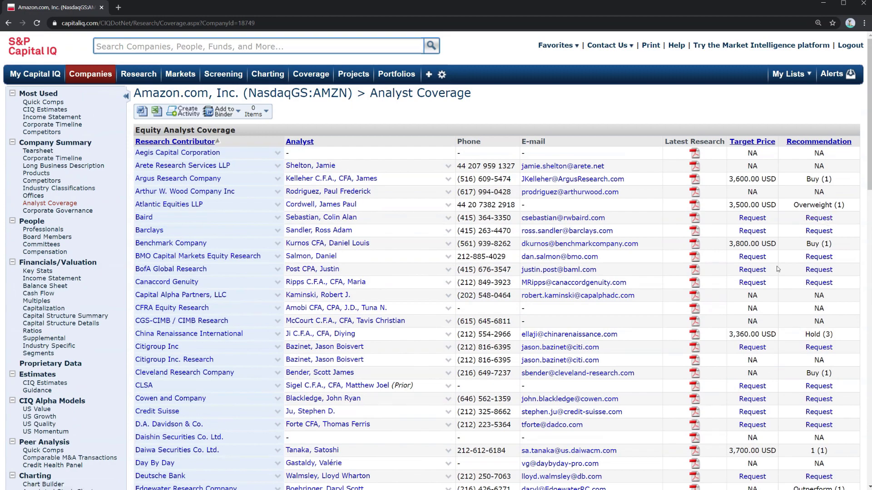
scroll(777, 267, down, 4)
scroll(775, 270, down, 15)
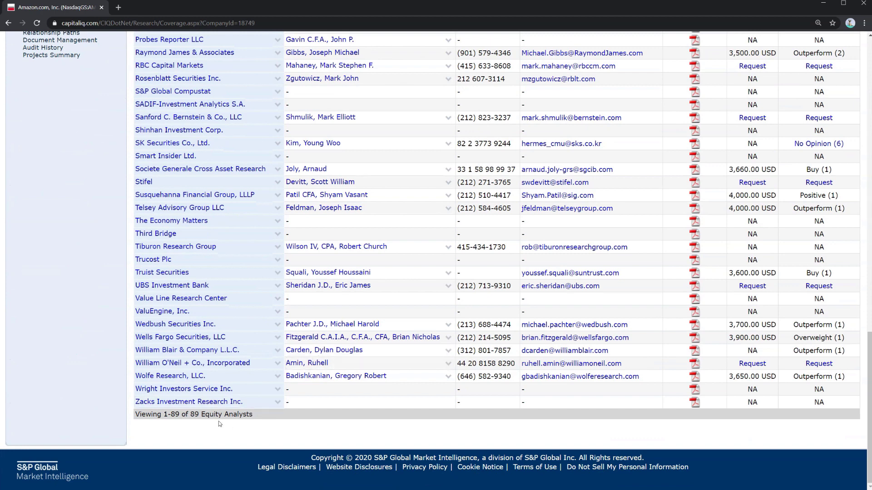
drag(193, 414, 245, 421)
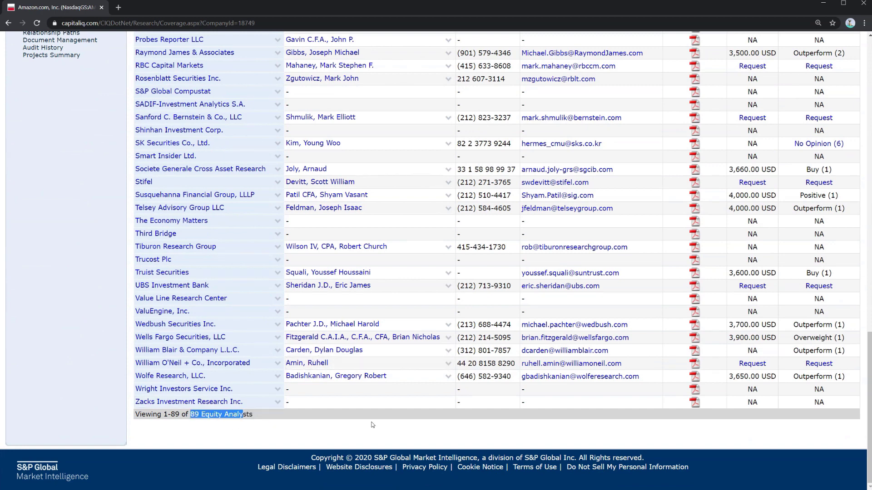
scroll(373, 424, up, 15)
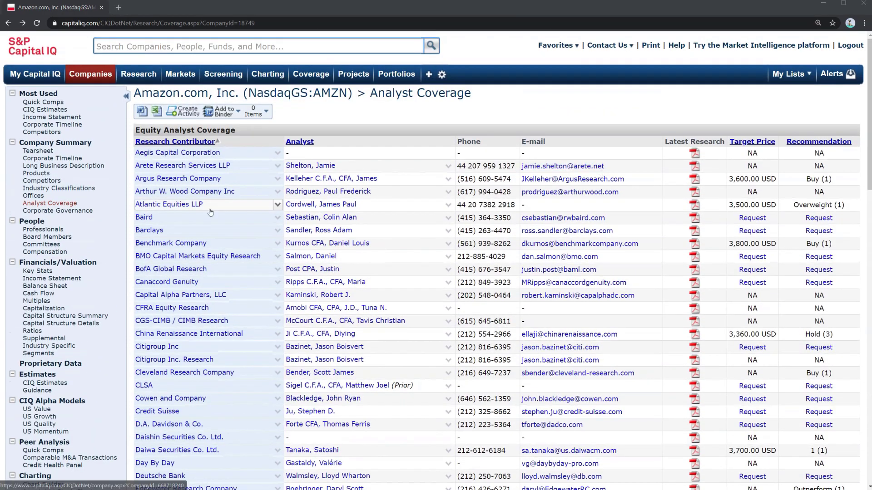
Step: Open Corporate Governance and scan the charter, bylaws and board provisions
click(87, 213)
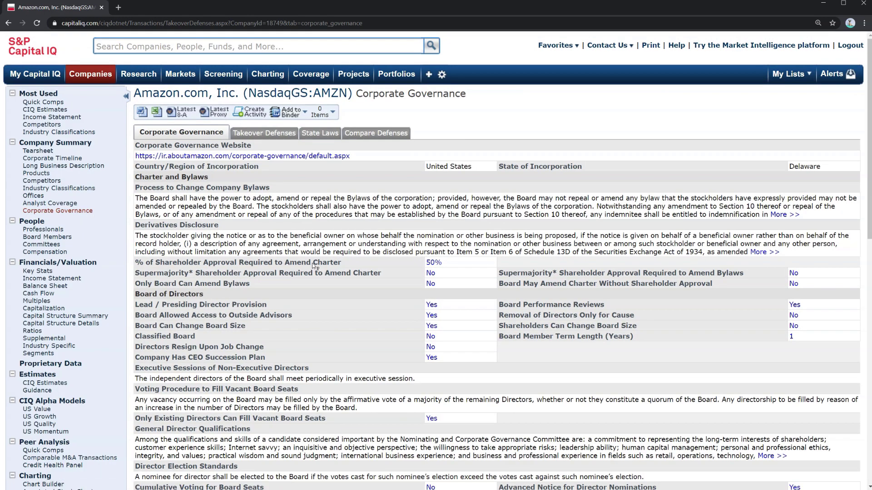
scroll(312, 263, down, 15)
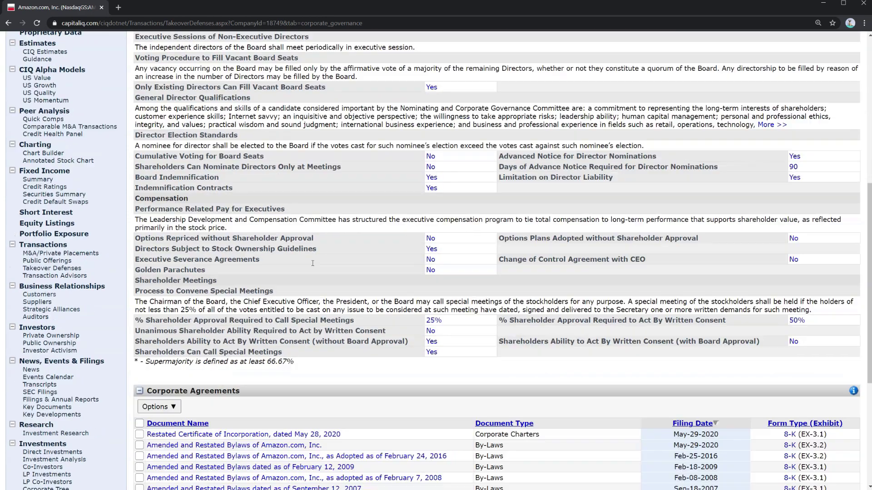
scroll(312, 263, up, 15)
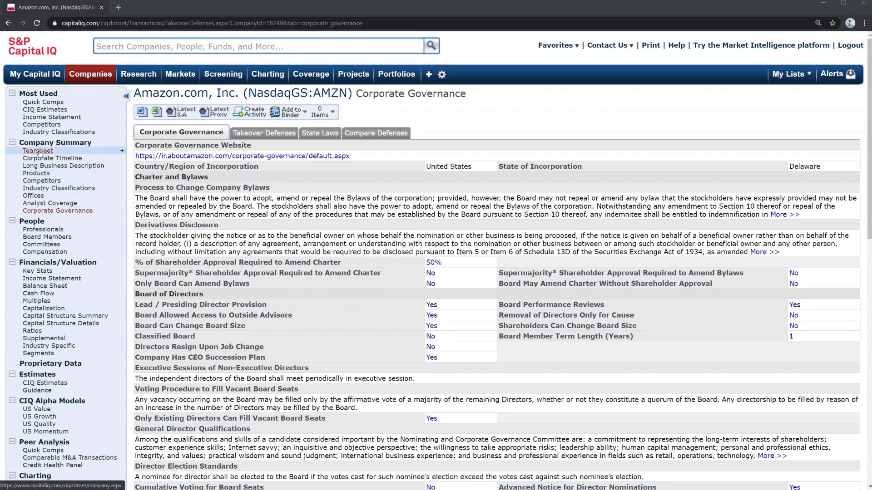
Step: Return to Amazon's tearsheet profile, highlight its title, then open Key Stats
click(38, 151)
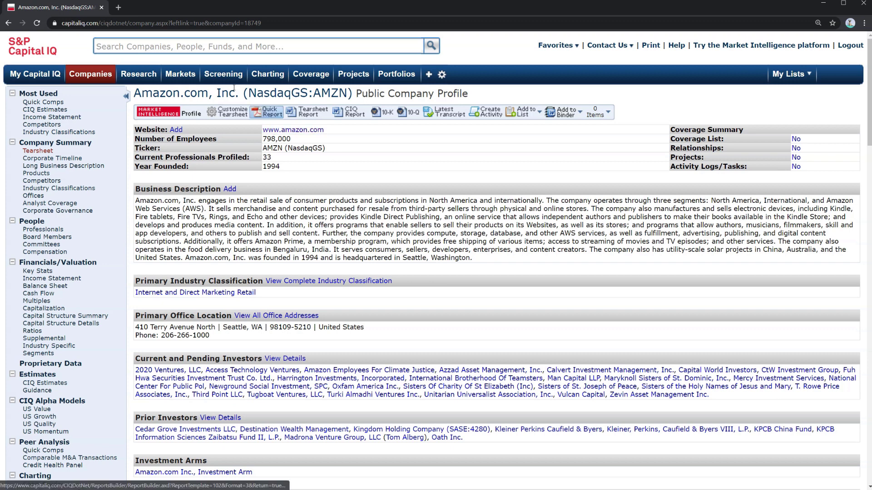
mouse_move(223, 74)
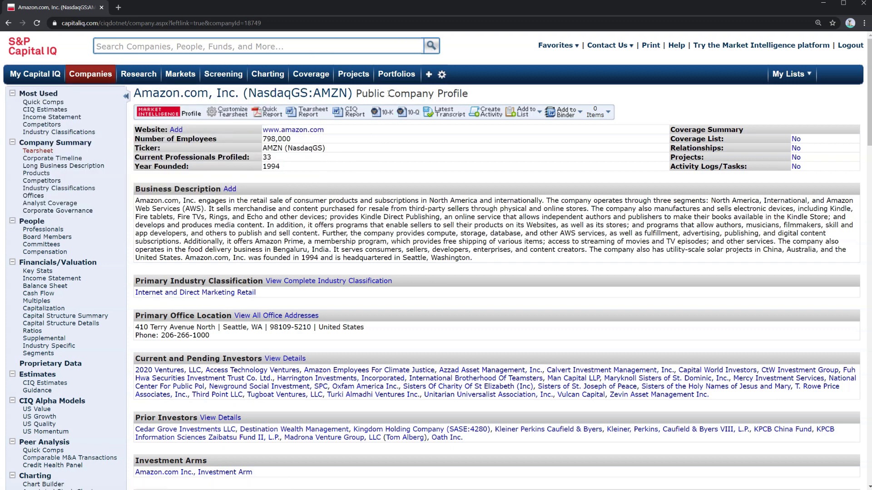
drag(360, 90, 469, 97)
click(486, 97)
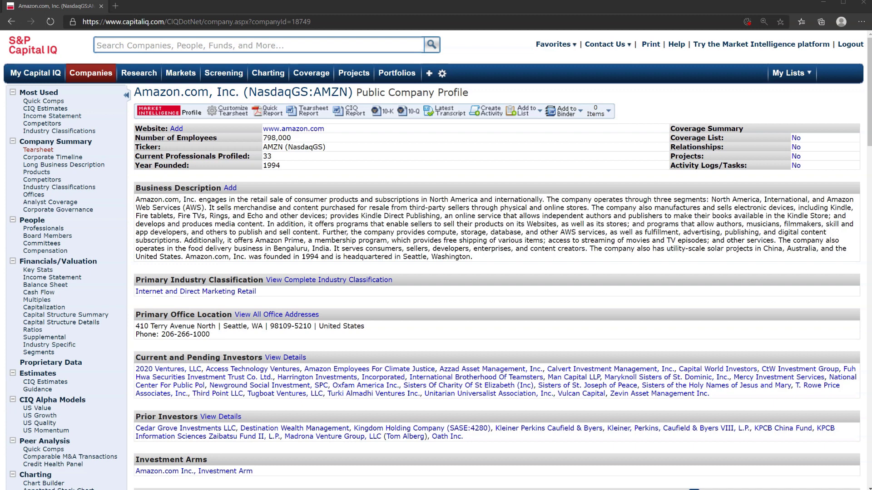
click(47, 270)
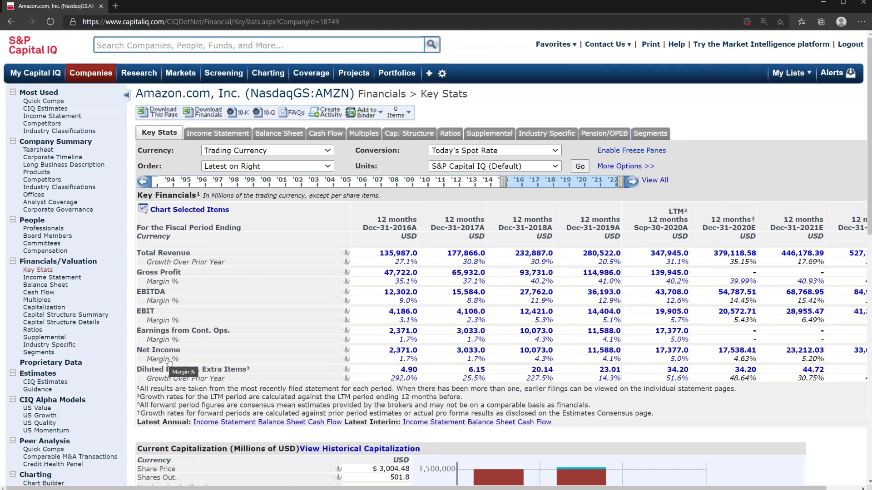
Step: Scroll Key Stats down to the Current Capitalization and Valuation Multiples tables
scroll(499, 292, down, 3)
scroll(499, 292, down, 3)
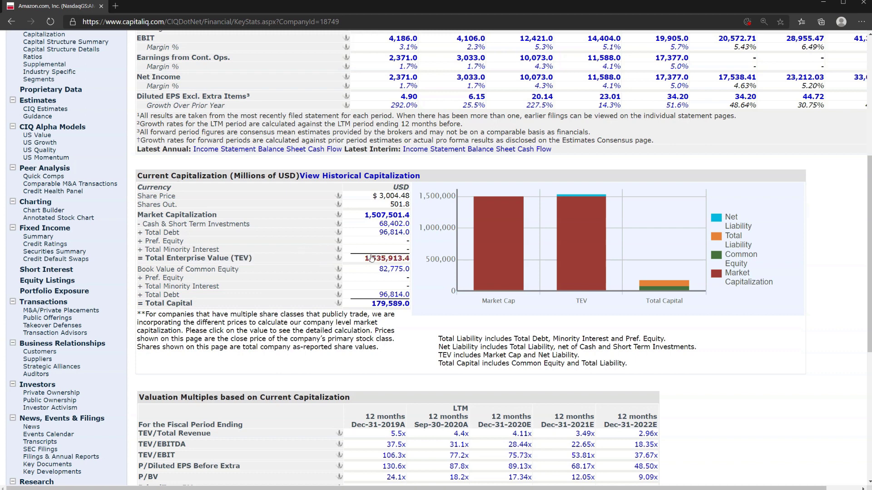
mouse_move(380, 259)
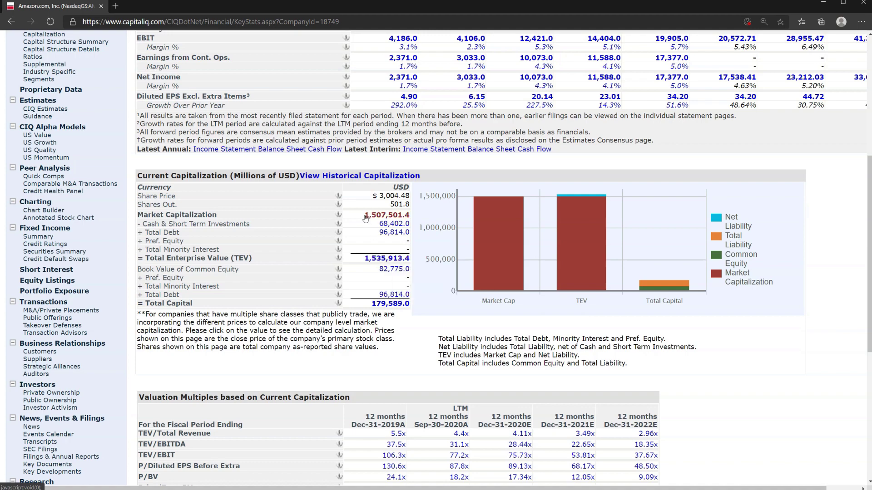
mouse_move(379, 217)
scroll(354, 252, down, 4)
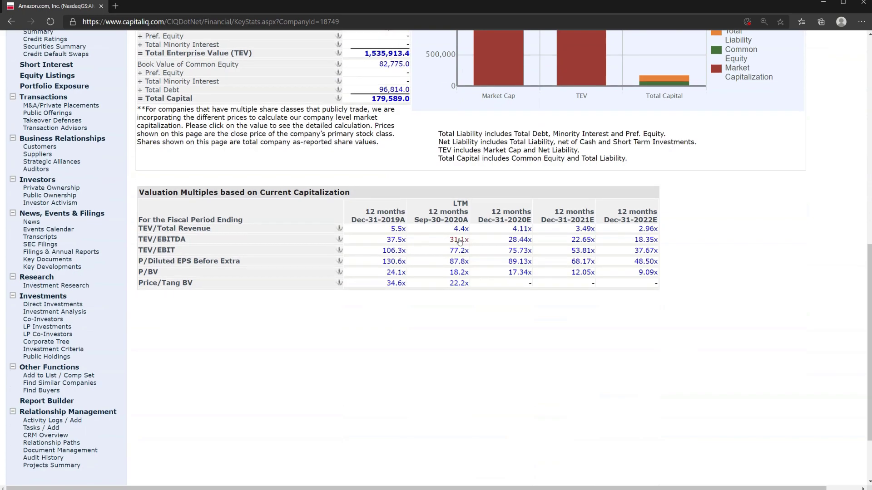
scroll(449, 293, up, 3)
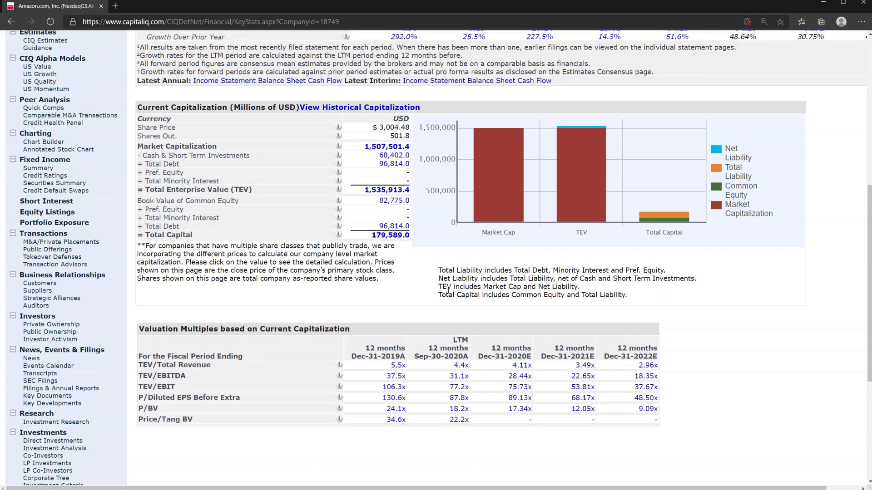
Step: Open Amazon's Income Statement and extend the year range back to 2011
scroll(448, 291, up, 8)
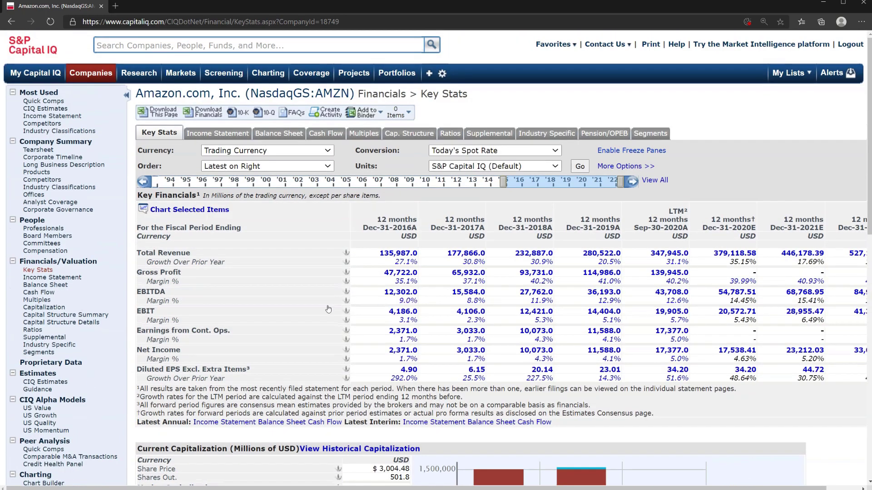
click(72, 280)
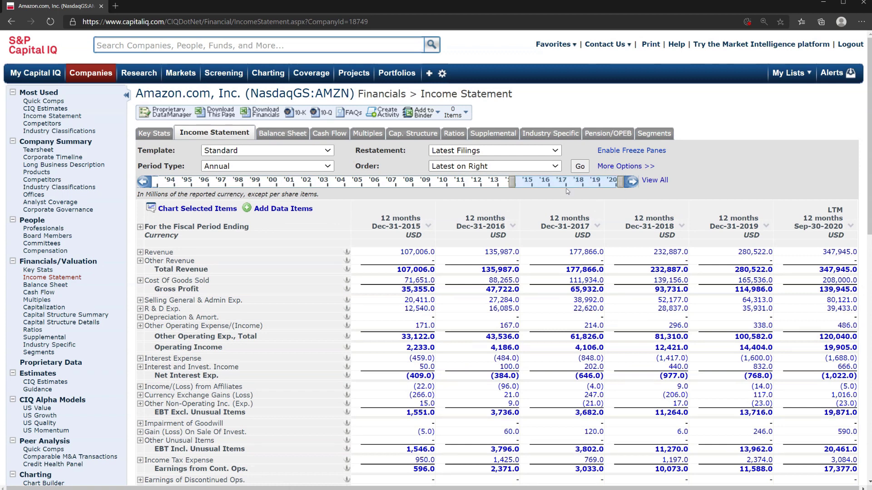
drag(512, 182, 444, 182)
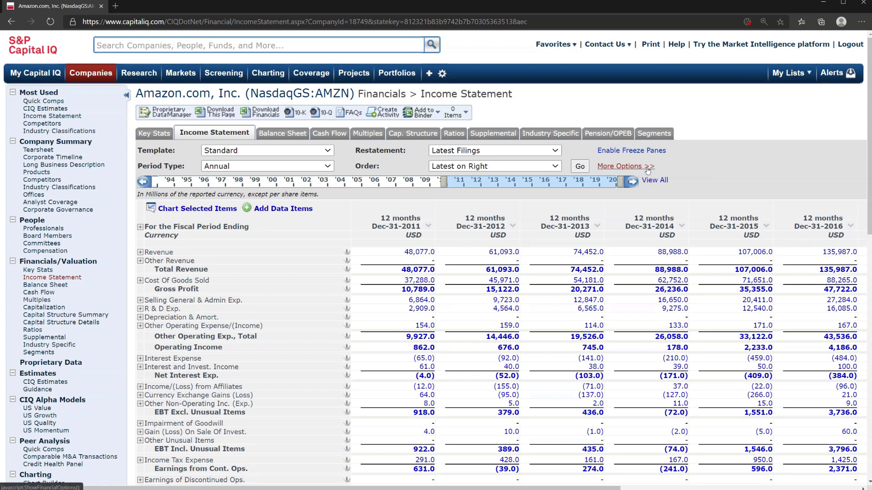
Step: Keep Annual and Latest Filings, and end the year range at 2013
click(317, 166)
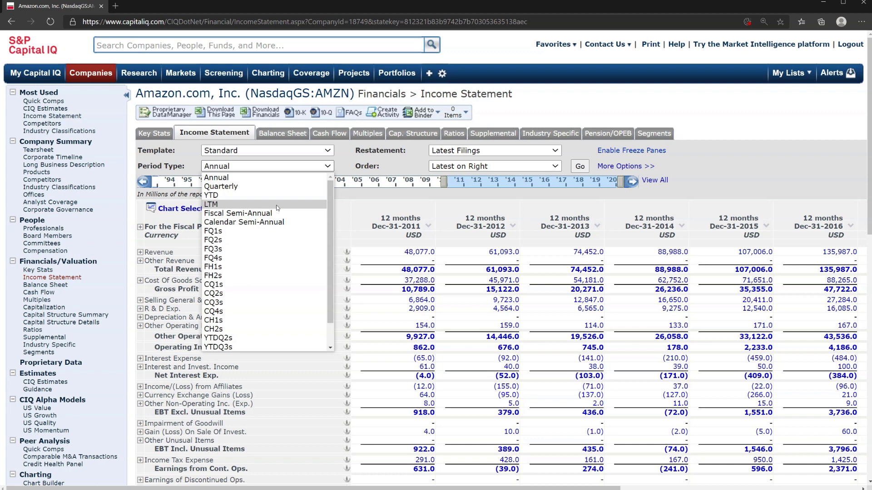
click(357, 163)
click(447, 153)
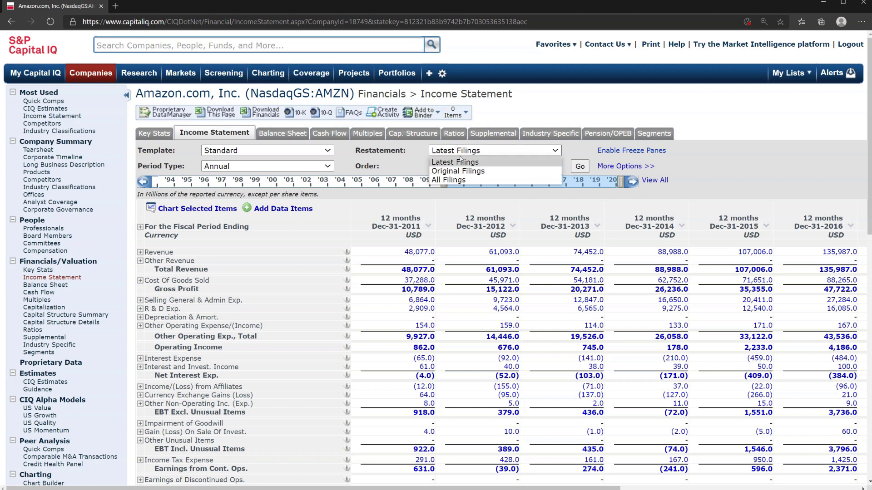
click(396, 159)
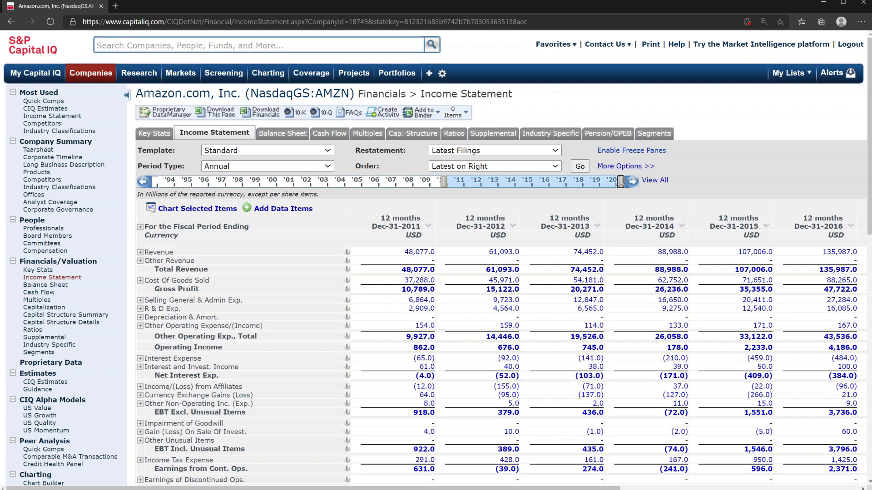
drag(620, 183, 573, 193)
drag(502, 199, 502, 200)
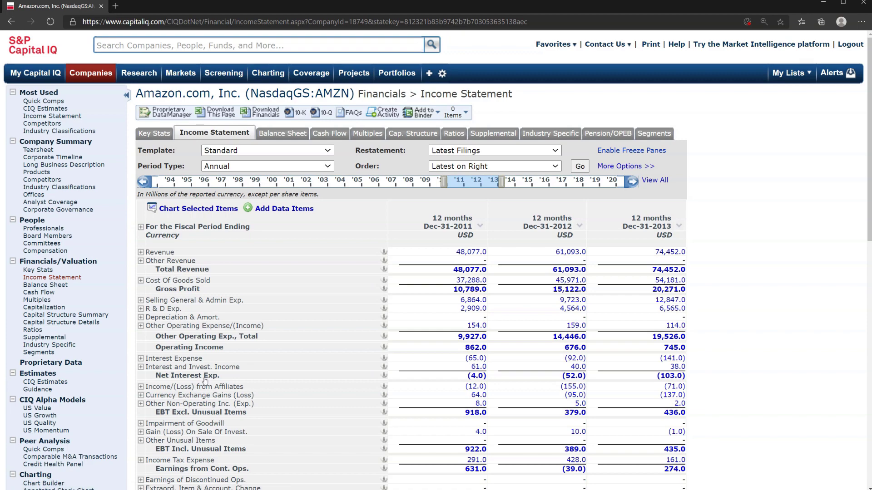
Step: Expand Treasury Stock and Comprehensive Inc. and Other on the Balance Sheet, then view Cash Flow
click(282, 133)
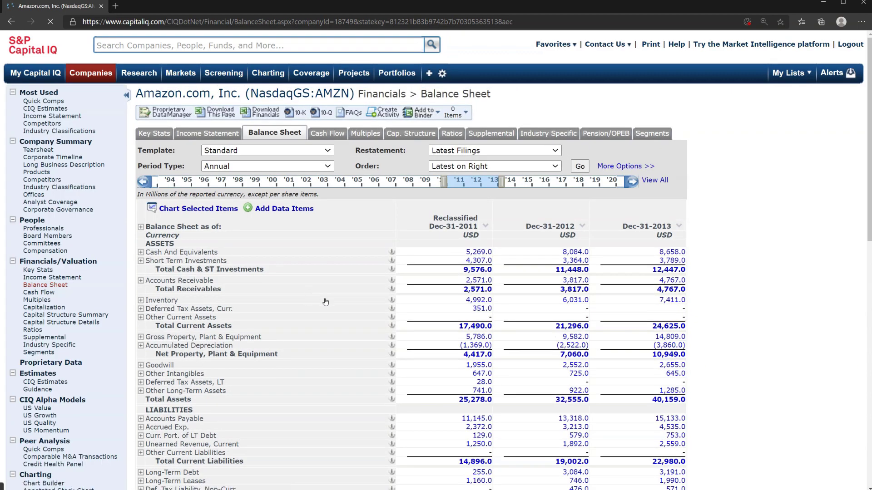
scroll(323, 301, down, 7)
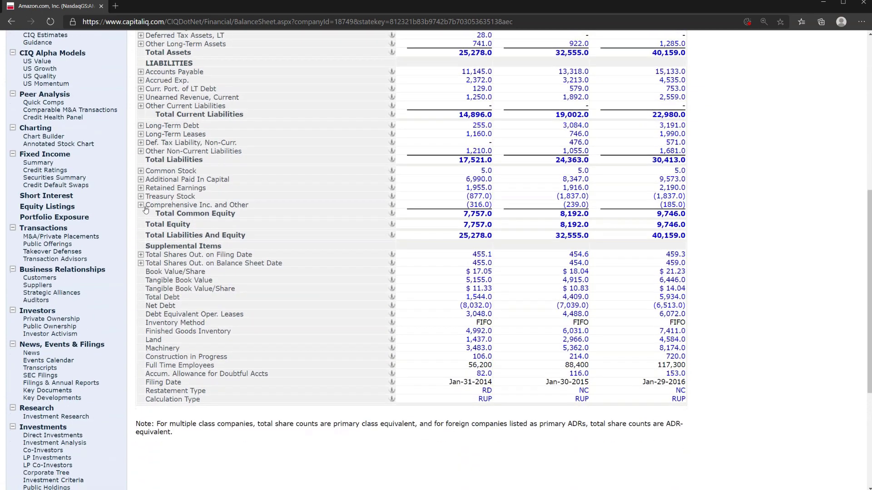
click(141, 197)
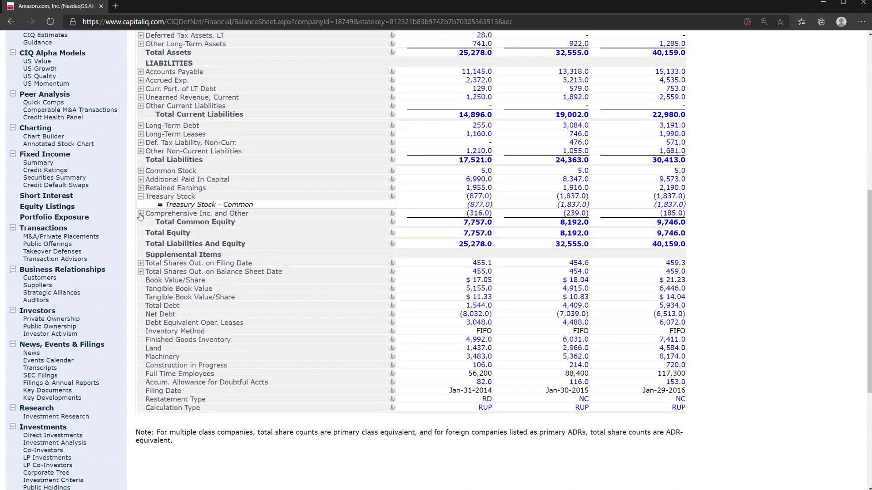
click(141, 213)
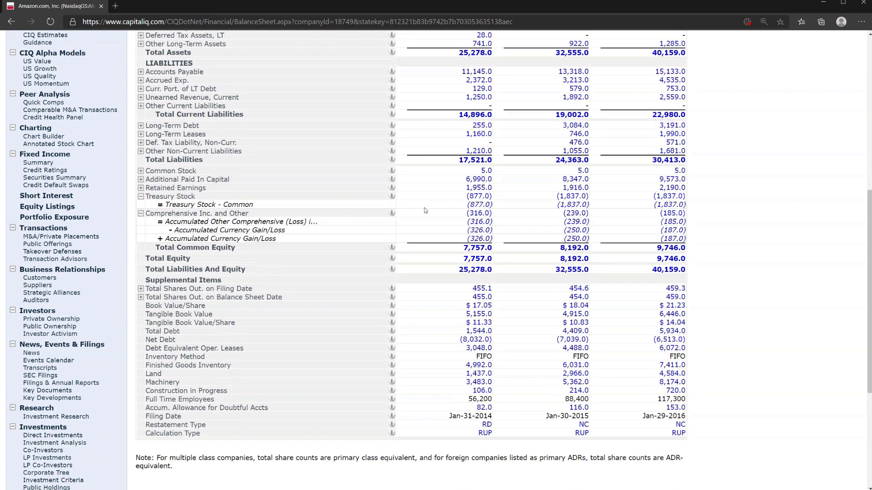
scroll(483, 241, up, 6)
scroll(482, 241, up, 2)
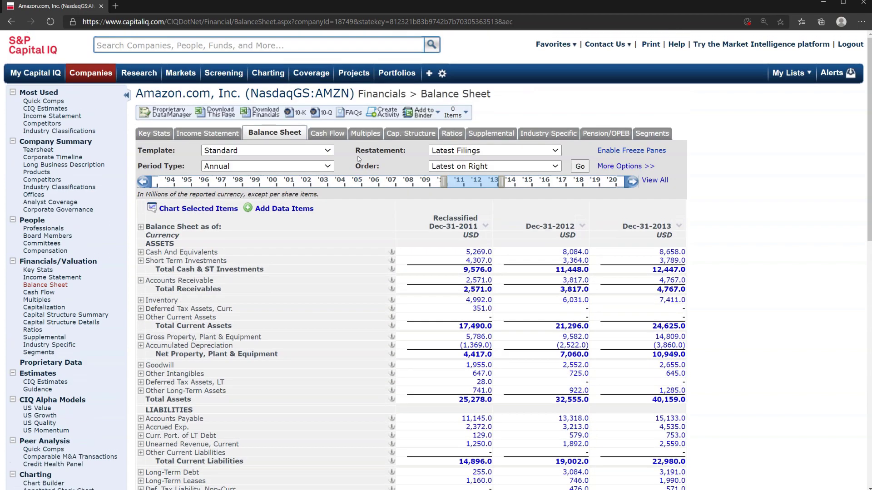
click(327, 133)
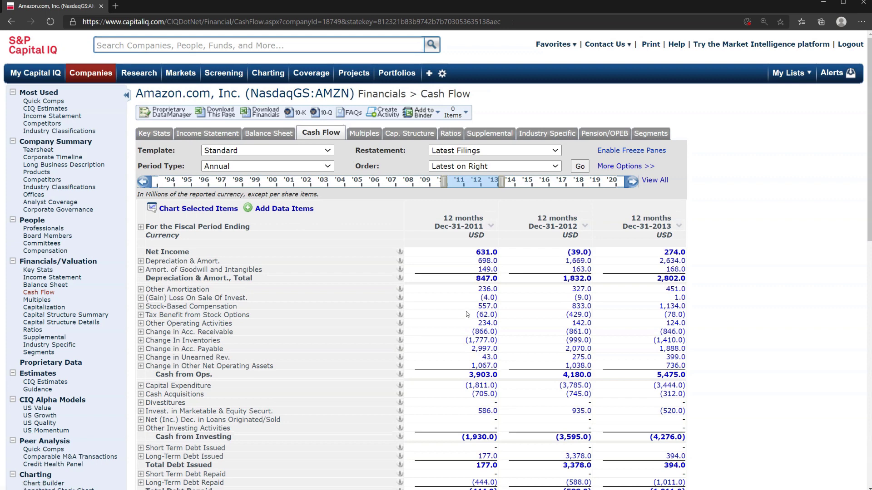
Step: Drill from the 2011 net income of 631.0 into its as-presented source and open the 10-K
click(487, 255)
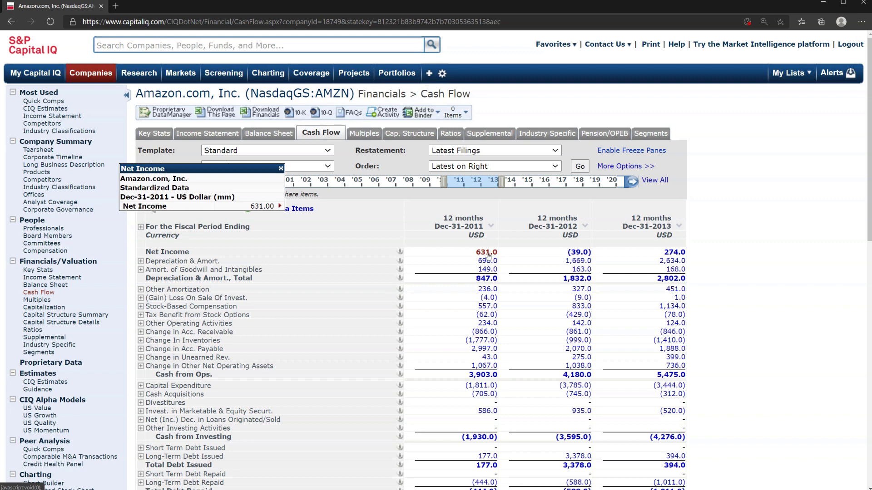
click(239, 207)
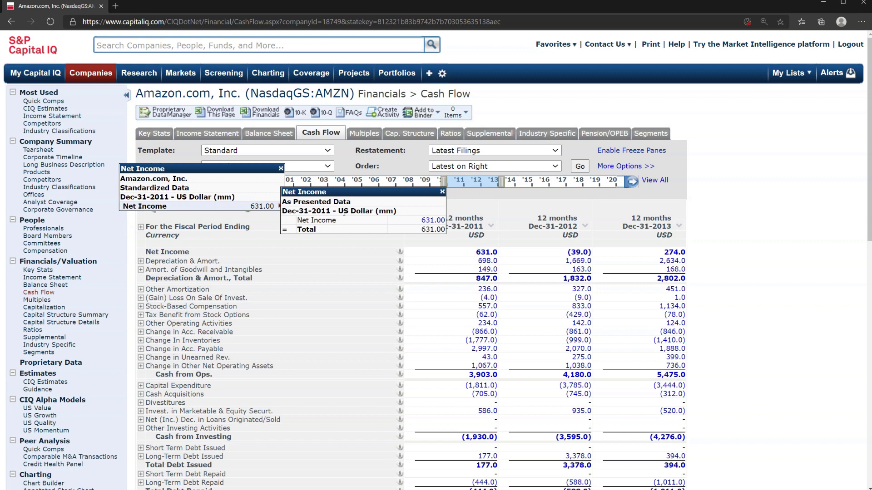
click(435, 220)
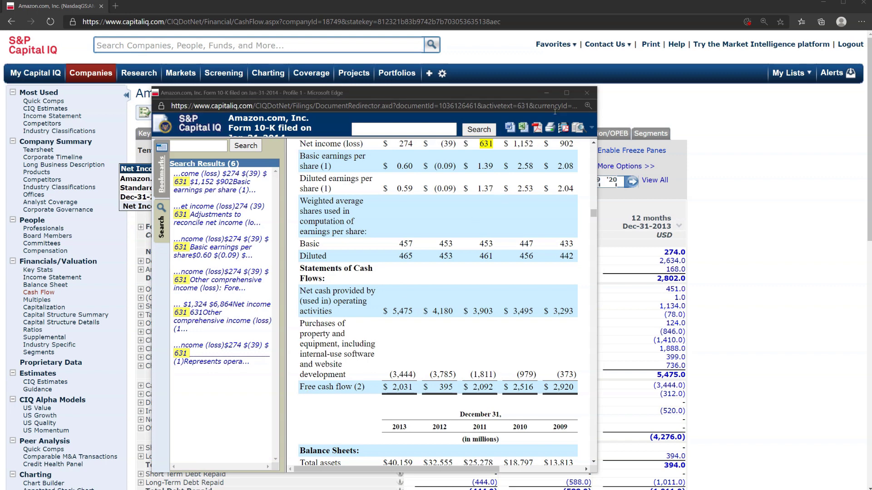
Step: Close the 10-K filing after reviewing the highlighted 631 net income hits
click(591, 93)
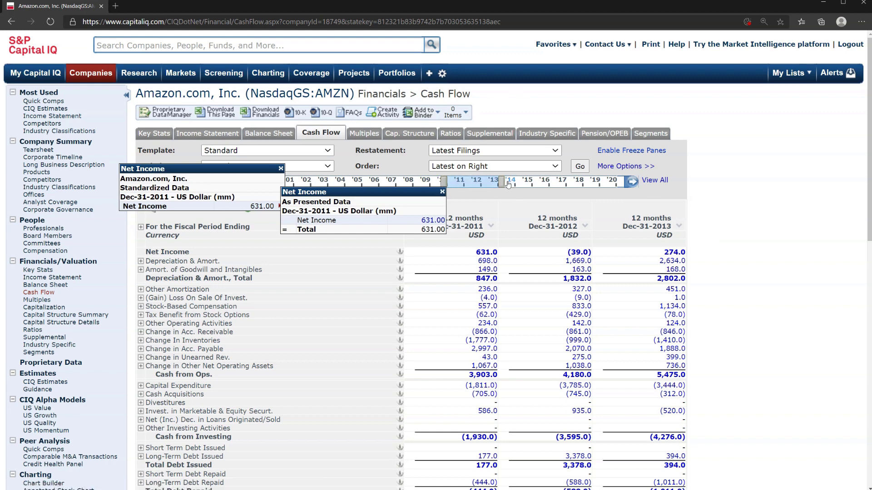
Step: Dismiss the Net Income popups, download Amazon's financials as an Excel file and open it
mouse_move(489, 307)
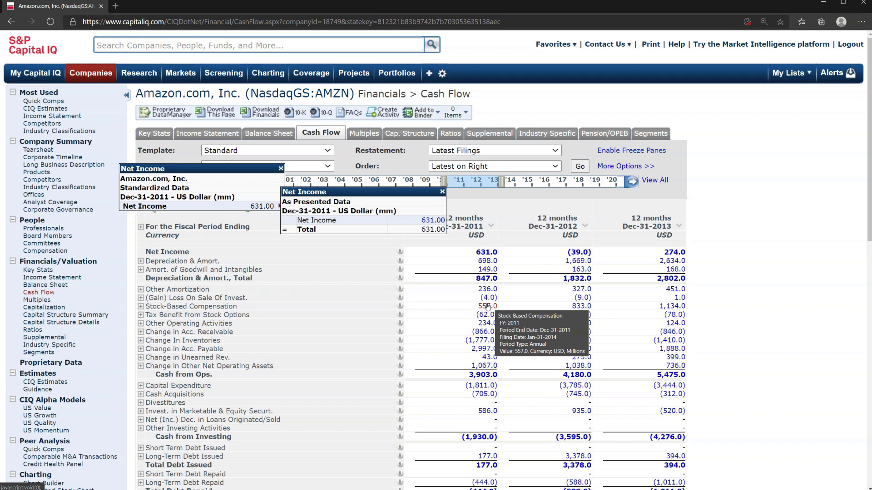
click(716, 242)
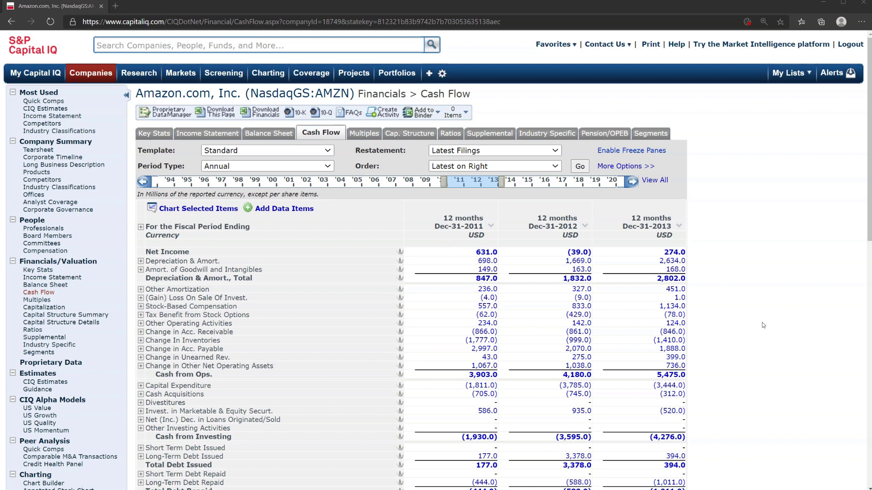
click(259, 113)
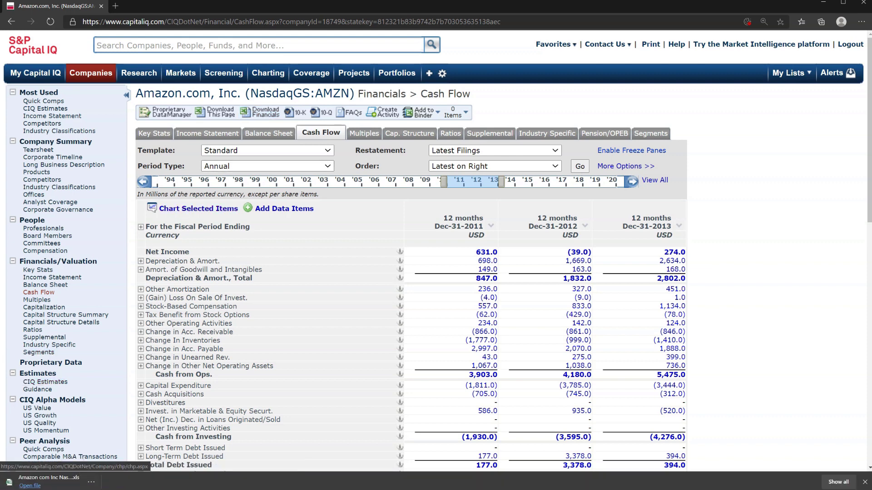
click(30, 486)
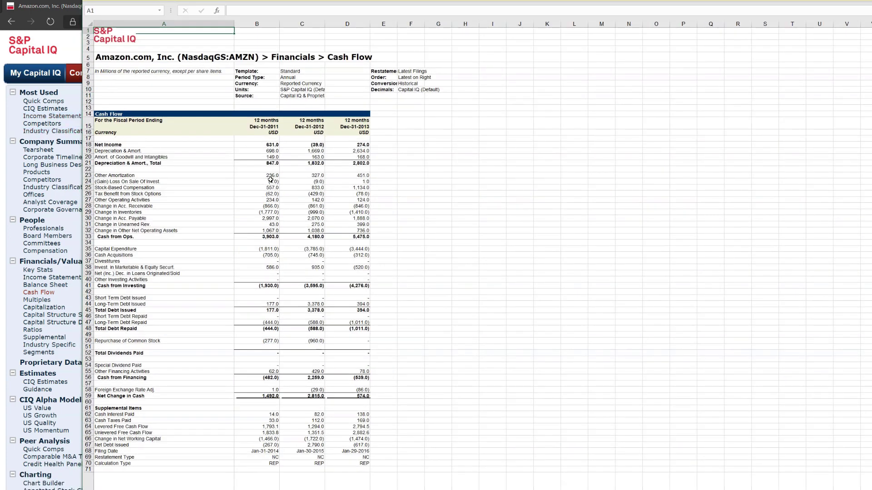
Step: Check the 2011–2012 cash flow values and period headers in the workbook against the Capital IQ page
click(256, 182)
key(Down)
key(Right)
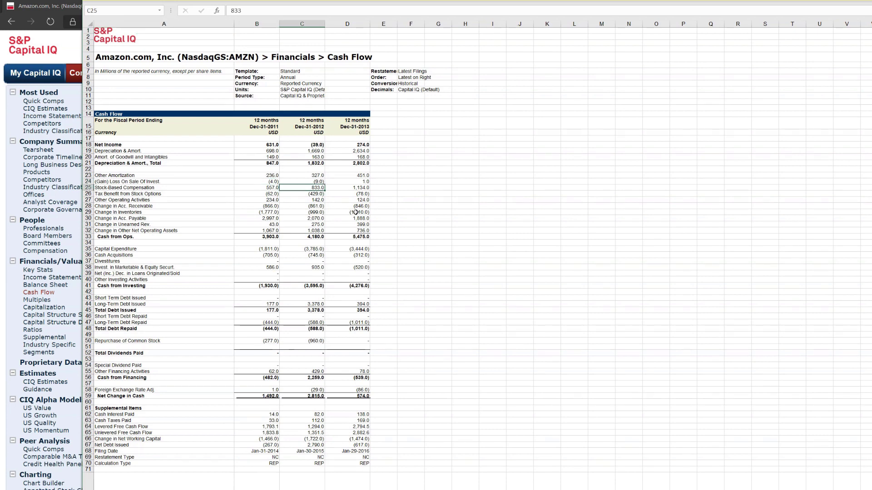
drag(257, 123, 358, 133)
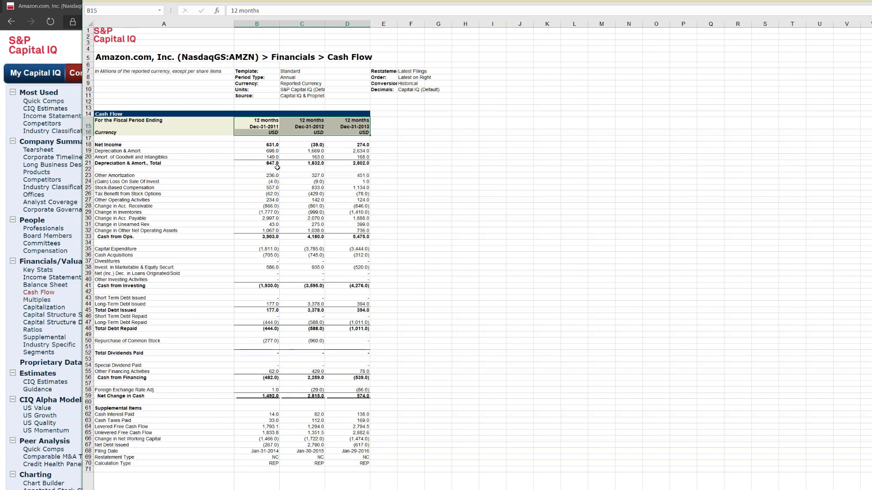
click(76, 58)
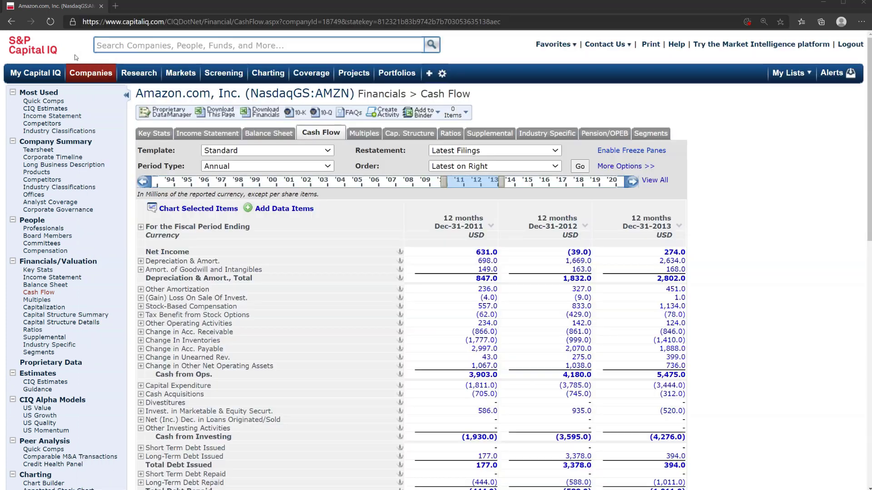
drag(432, 213, 232, 334)
click(454, 190)
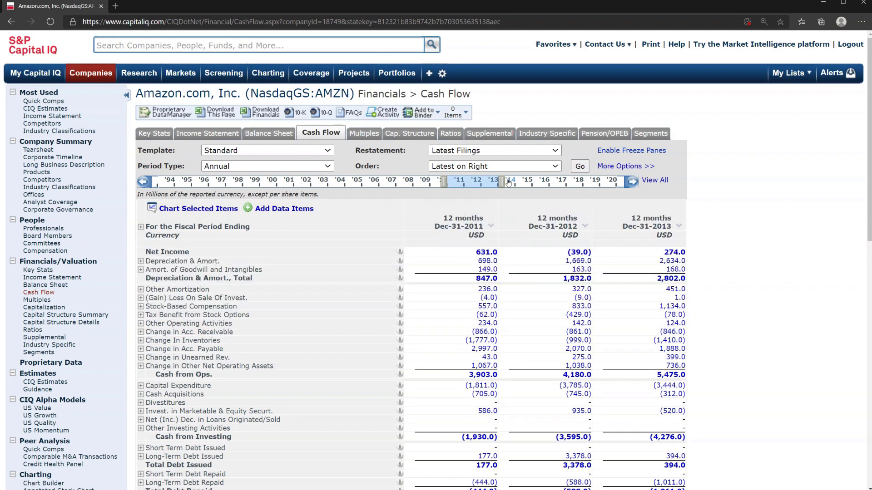
key(alt+Tab)
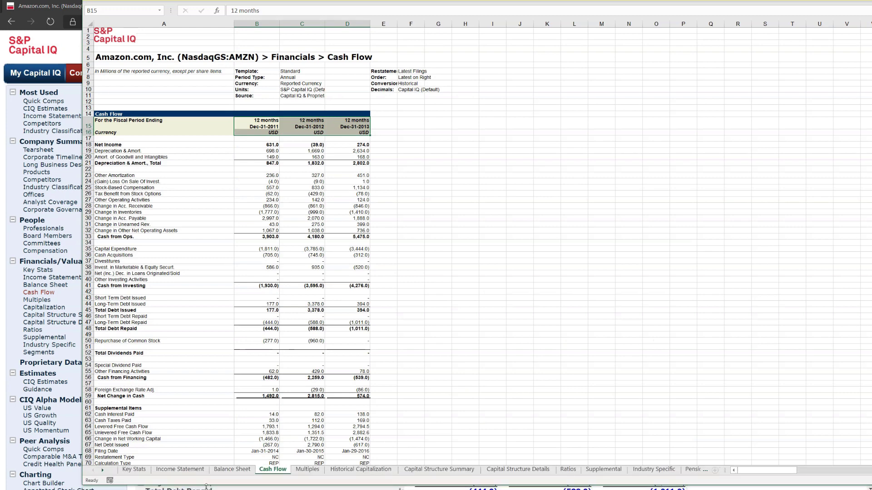
Step: Browse the Key Stats through Historical Capitalization sheets, then return to the browser
click(135, 470)
click(167, 471)
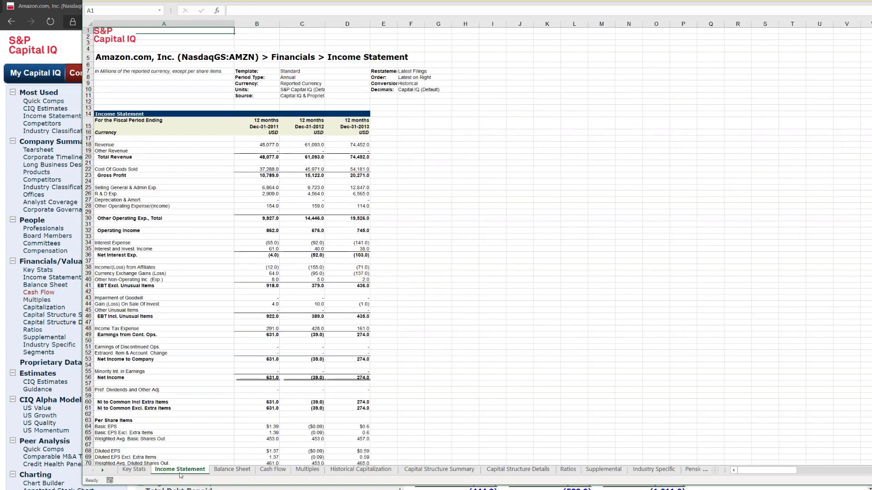
click(233, 472)
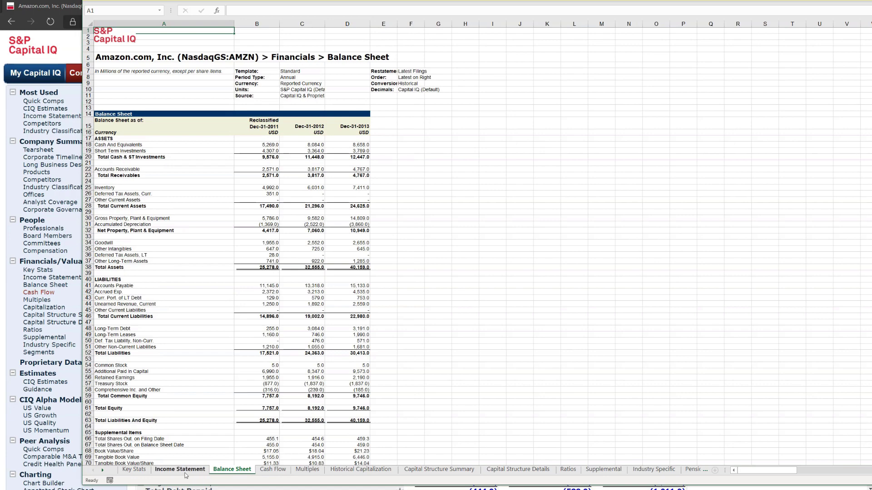
click(181, 470)
click(233, 471)
click(273, 471)
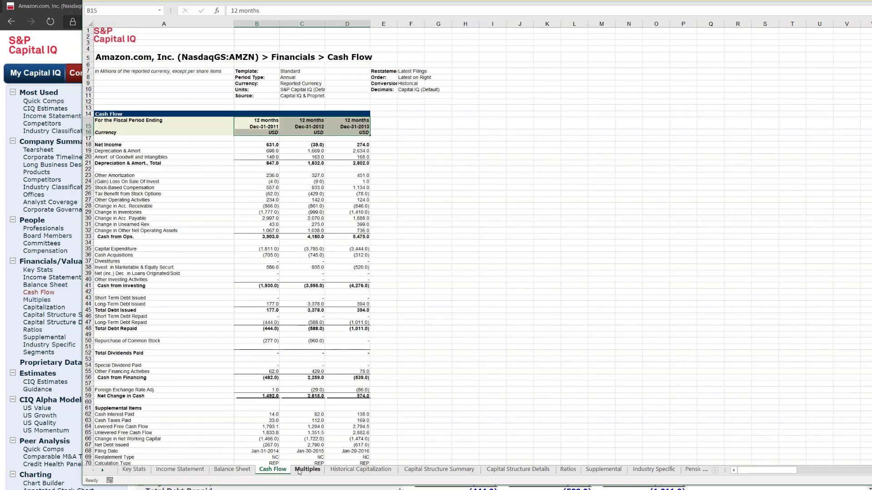
click(308, 470)
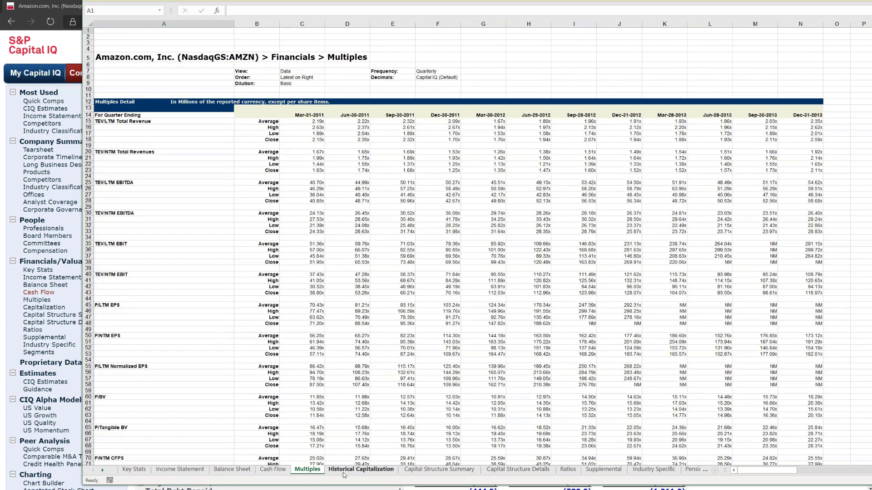
click(344, 472)
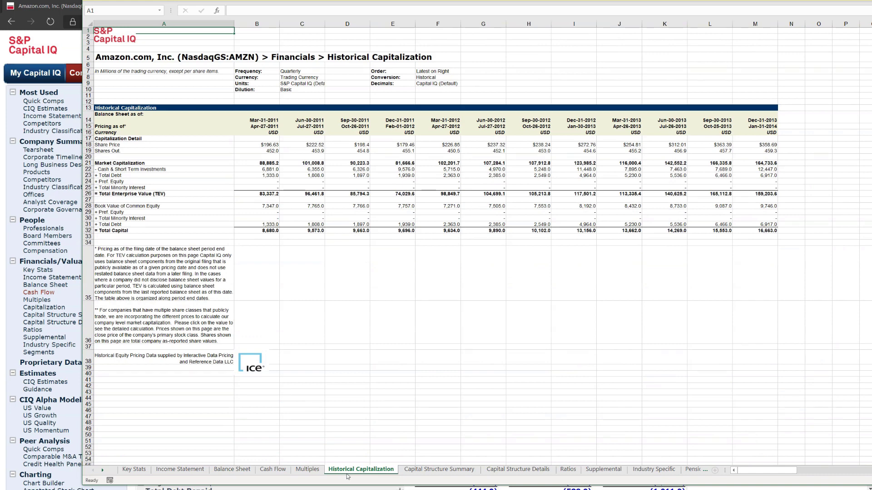
key(alt+Tab)
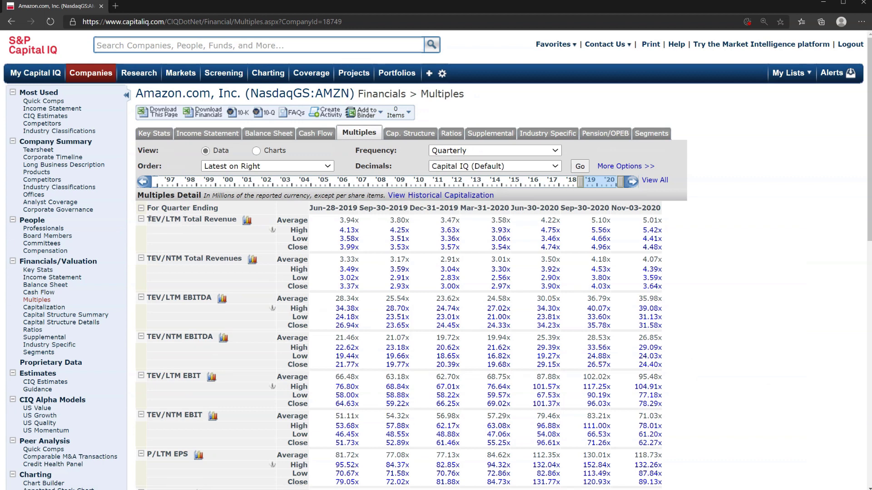
Step: Highlight the TEV/NTM EBITDA row label on Amazon's quarterly Multiples page
click(177, 221)
drag(151, 338, 213, 337)
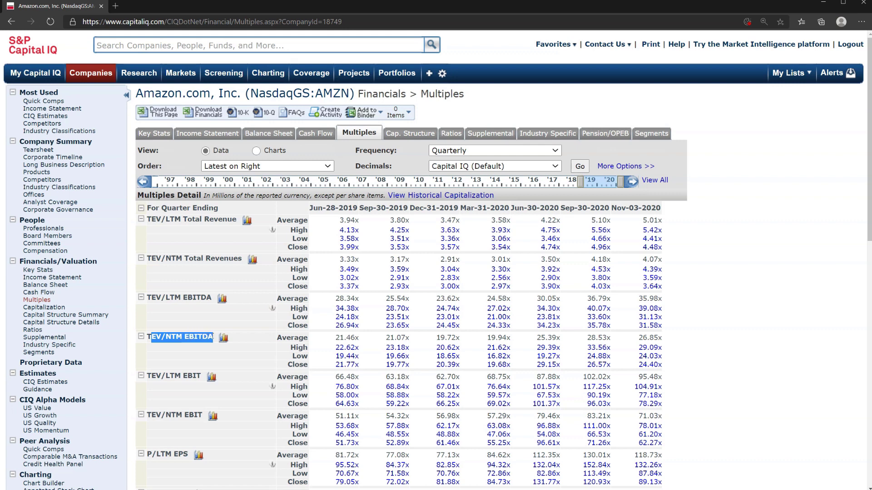
Step: Break the 5.42x TEV/Total Revenue into market cap, net debt and Jun-30-2019 six-month revenues
click(705, 288)
click(652, 231)
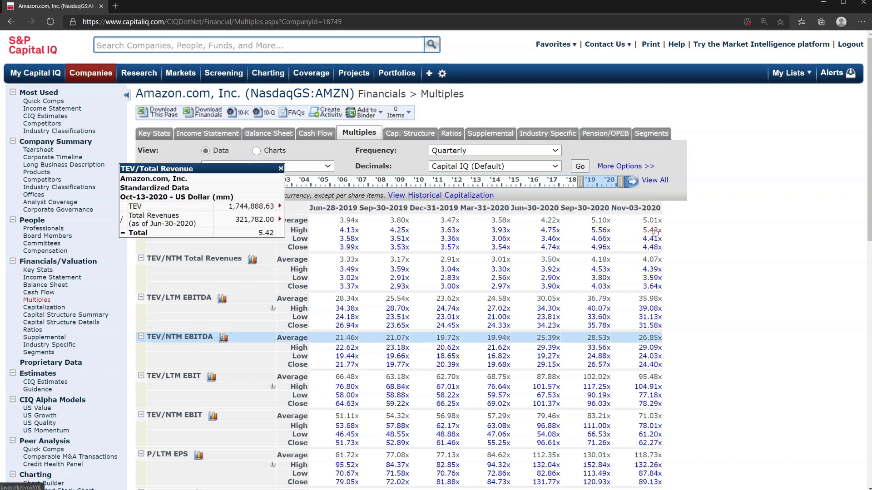
click(260, 208)
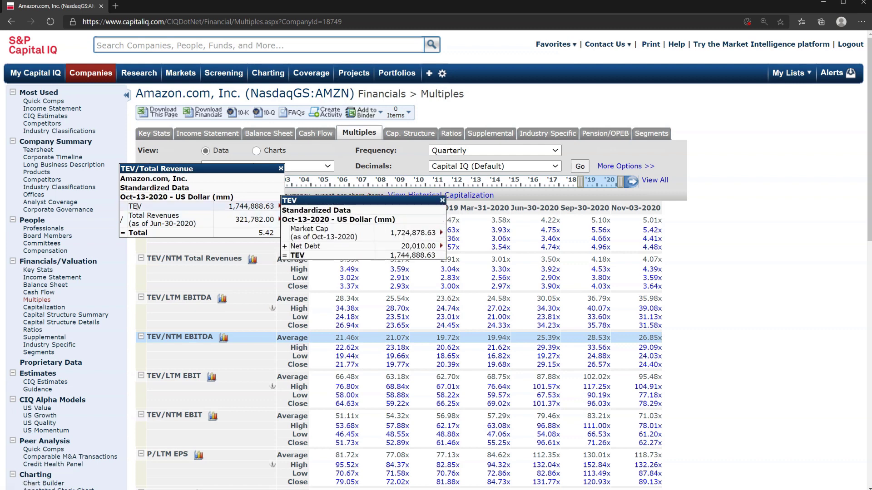
click(324, 236)
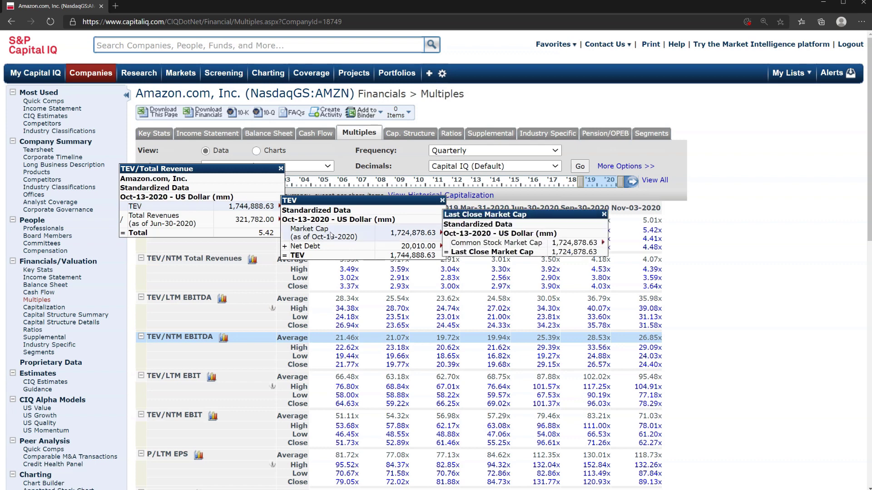
click(339, 248)
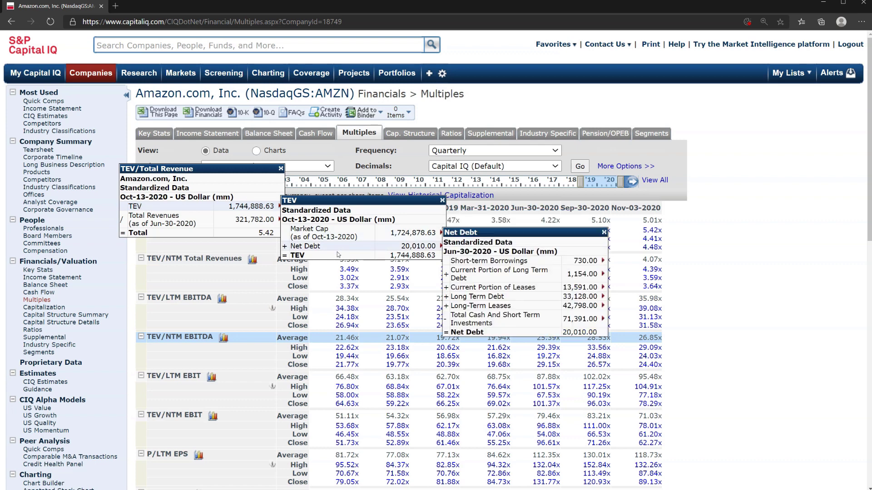
click(268, 220)
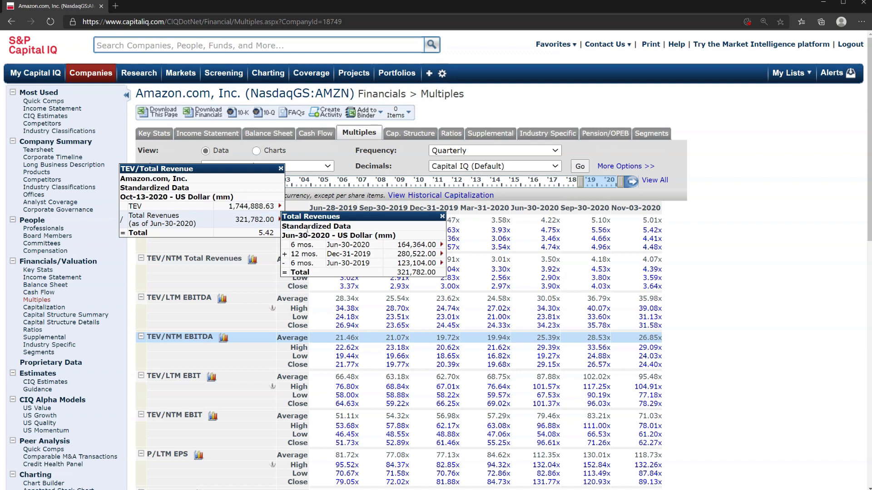
click(327, 245)
click(326, 263)
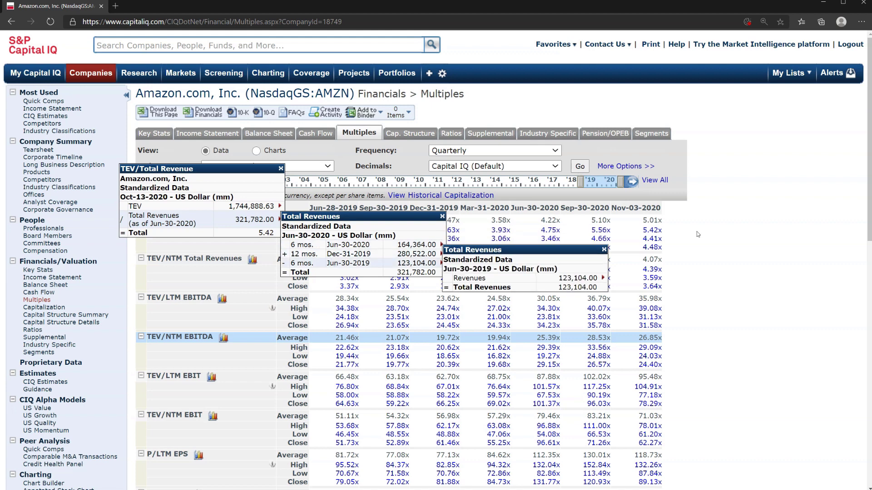
Step: Open the calculation behind a TEV/NTM EBITDA multiple and its consensus NTM EBITDA estimate breakdown
click(700, 265)
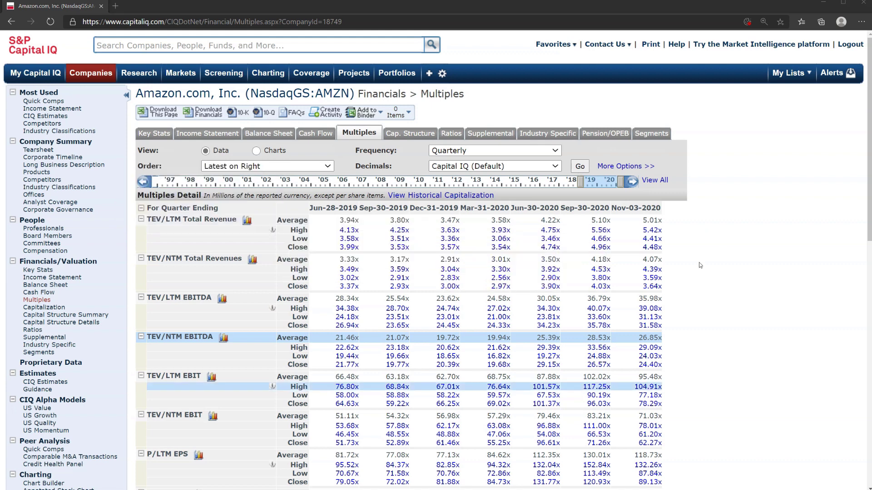
click(643, 350)
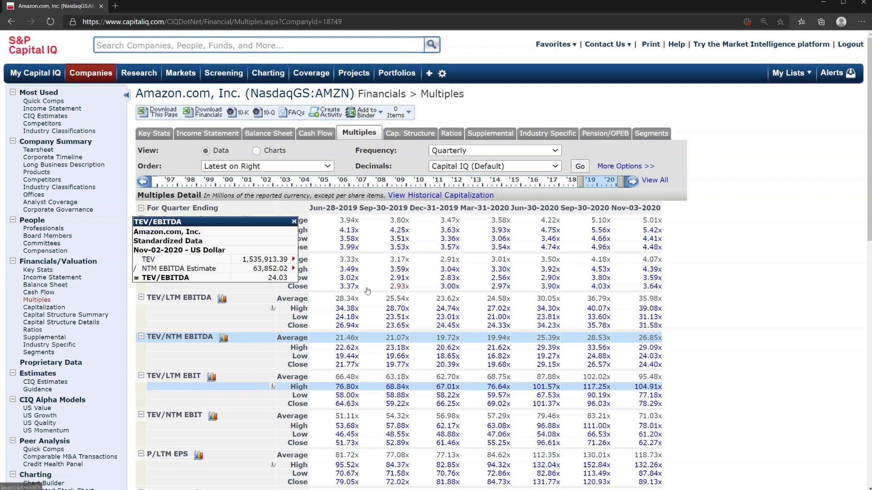
click(212, 265)
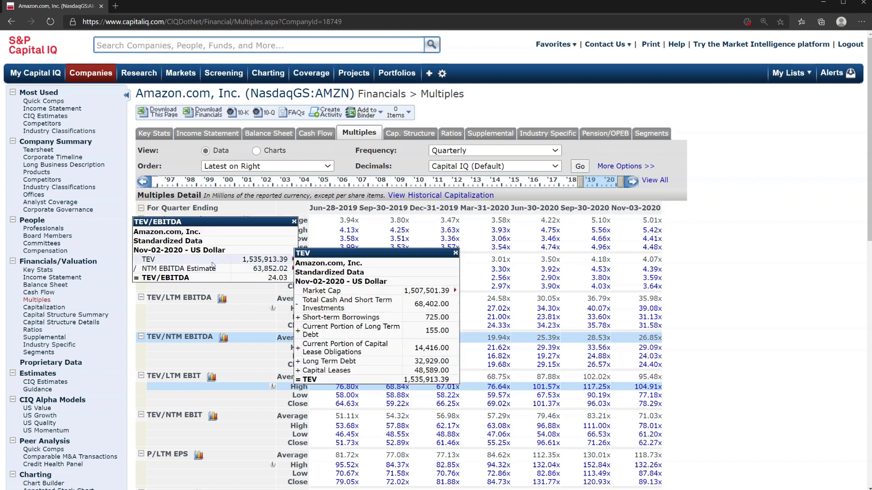
click(254, 269)
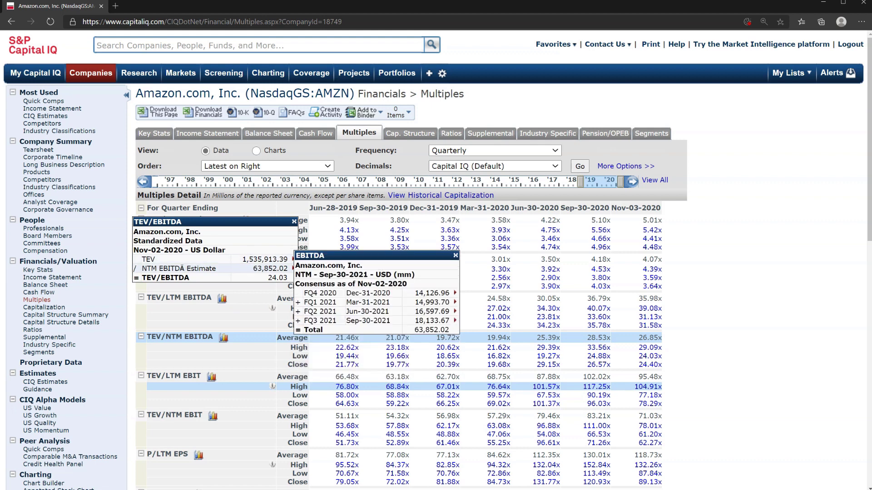
click(227, 260)
click(268, 269)
Step: Review broker EBITDA estimates for FQ4 2020, FQ1 2021 and FQ2 2021, opening individual broker histories
click(335, 302)
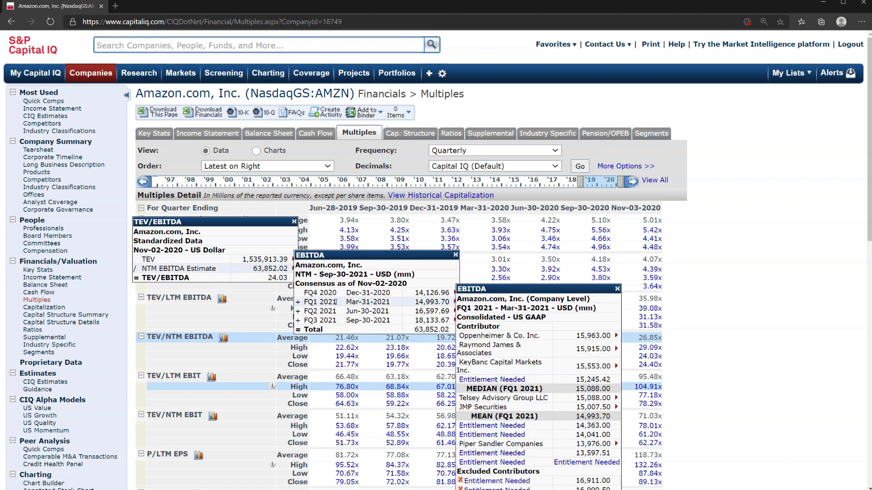
click(334, 293)
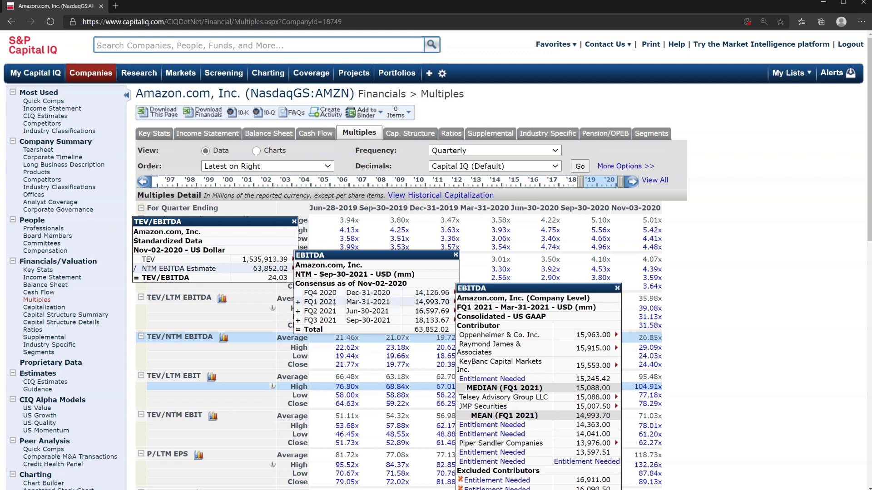
click(333, 320)
click(333, 296)
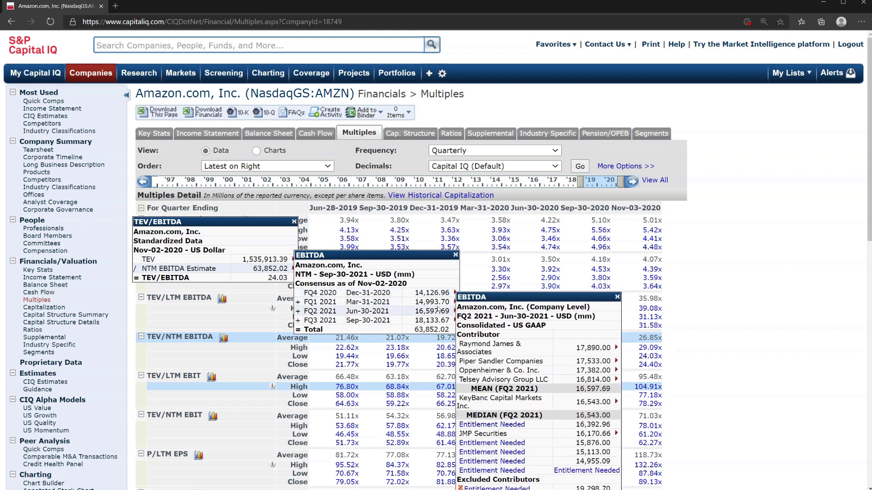
click(538, 380)
scroll(541, 396, down, 5)
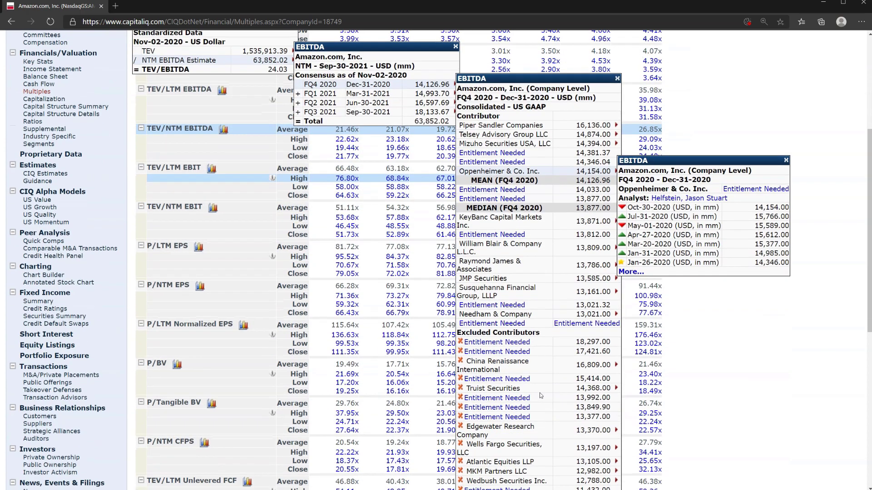
click(539, 389)
scroll(522, 381, down, 4)
scroll(511, 368, up, 4)
scroll(508, 364, up, 1)
Step: View Piper Sandler's and Raymond James' FQ4 2020 estimate histories, then close all EBITDA breakdowns
click(509, 365)
click(545, 220)
click(595, 126)
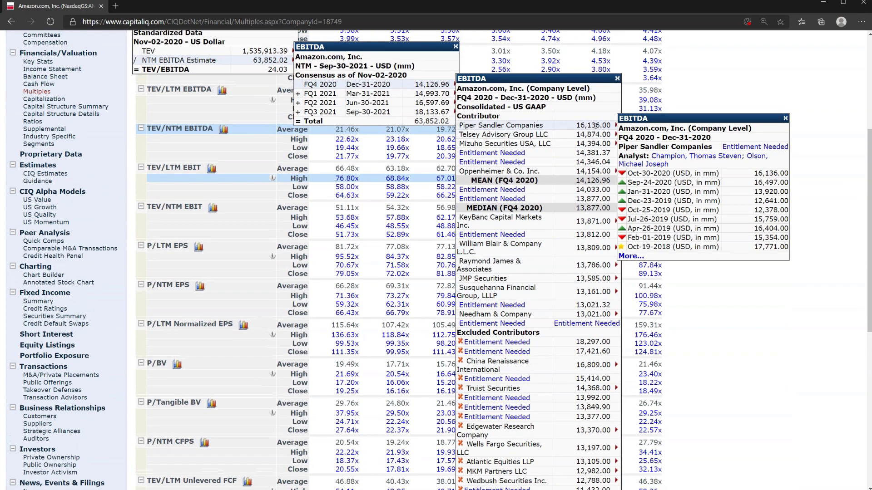
click(581, 265)
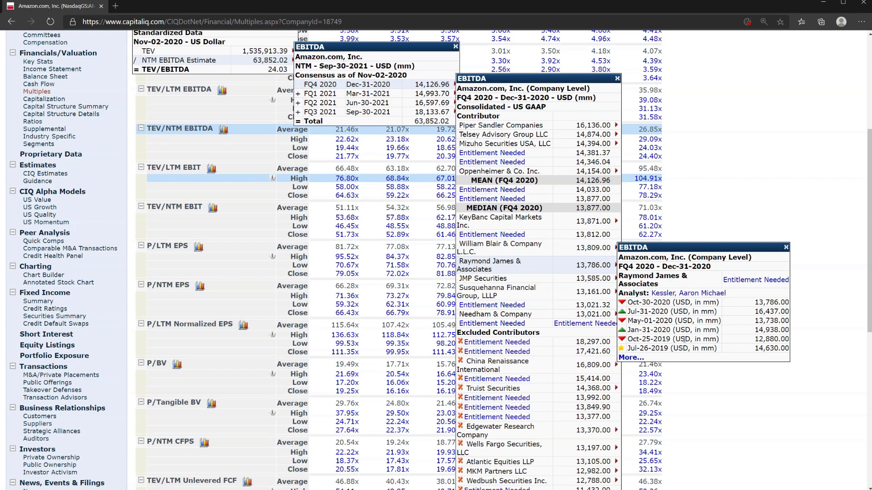
click(635, 358)
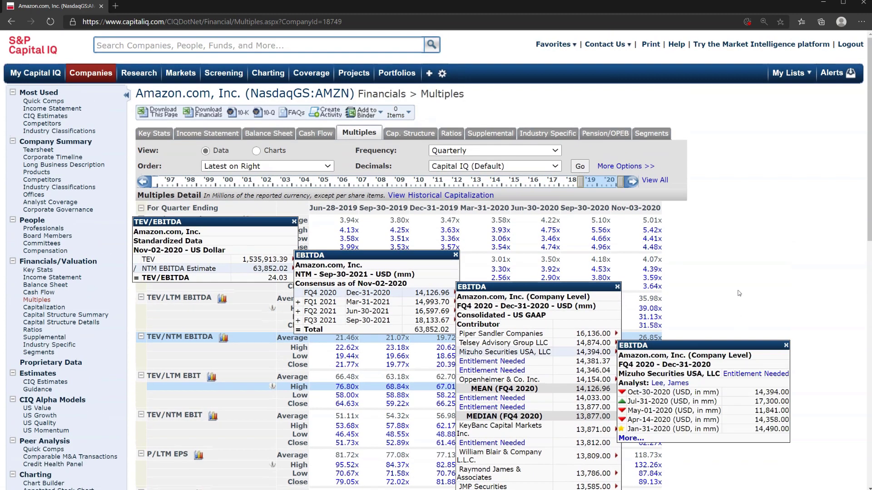
click(294, 222)
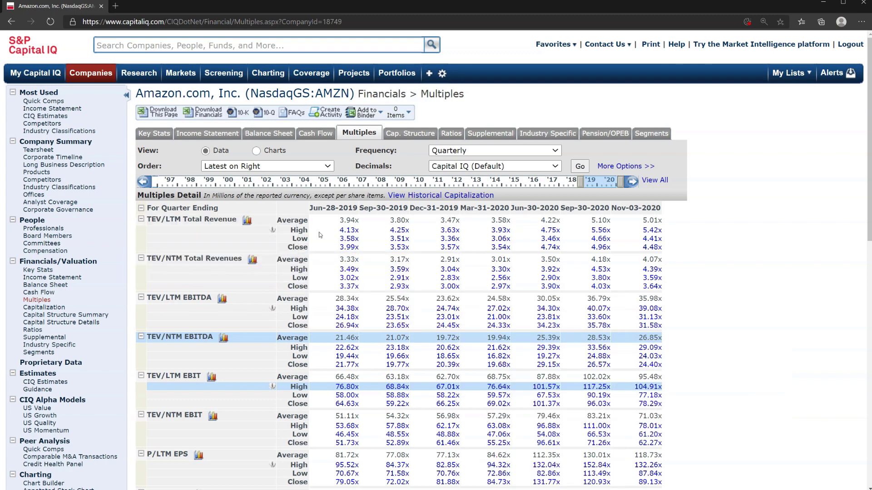
scroll(691, 389, down, 2)
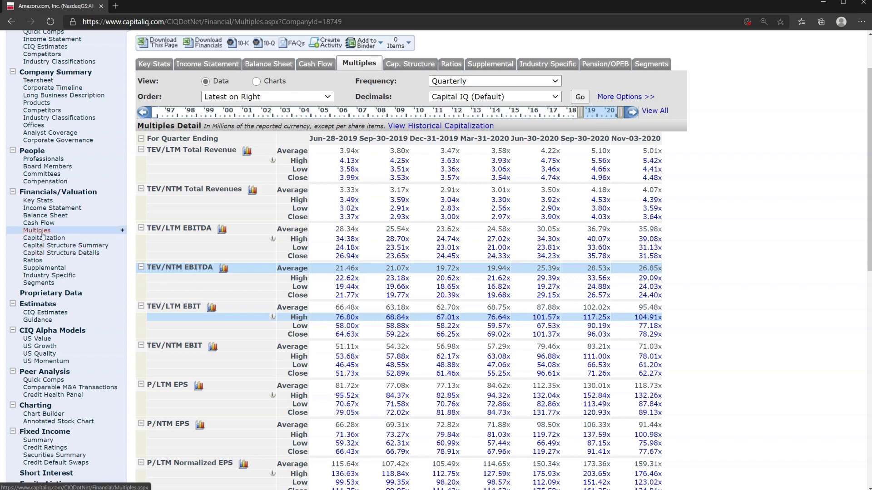
Step: Open Amazon's Ratios page and scroll through its profitability, margin, liquidity, solvency and growth ratios
click(33, 262)
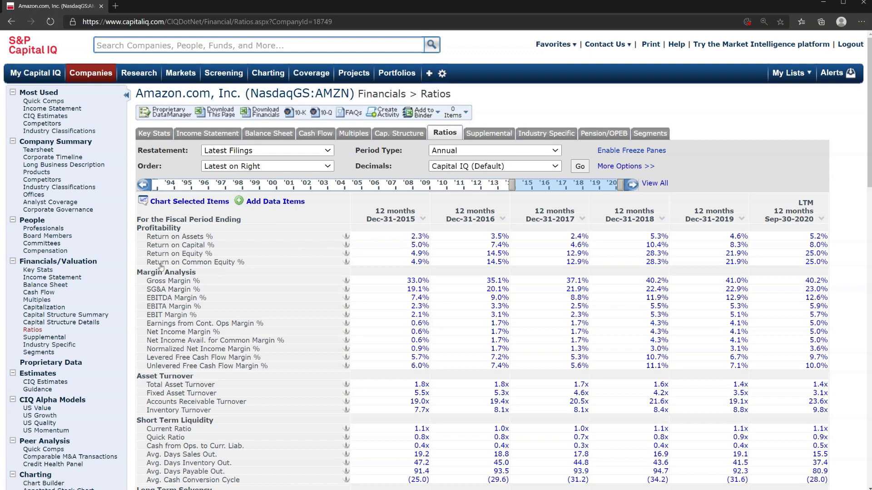
scroll(165, 286, down, 5)
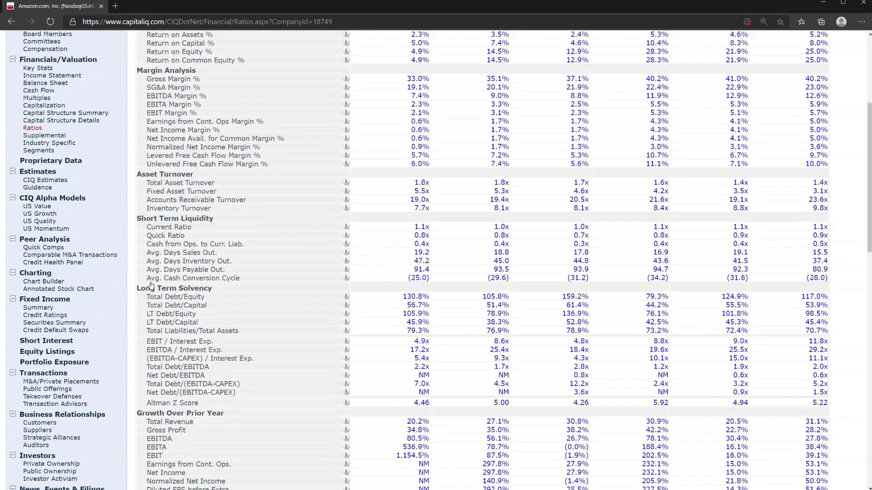
scroll(151, 283, down, 2)
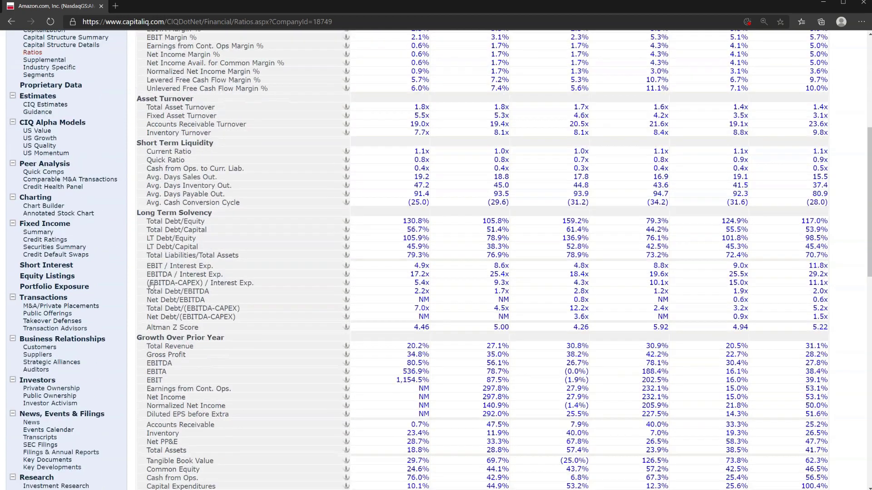
scroll(154, 300, down, 3)
scroll(155, 311, down, 6)
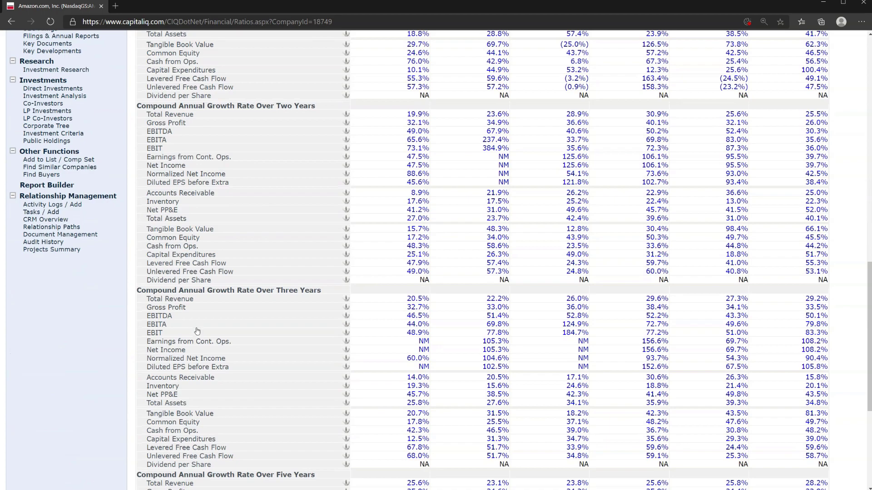
scroll(196, 331, up, 10)
scroll(198, 331, up, 5)
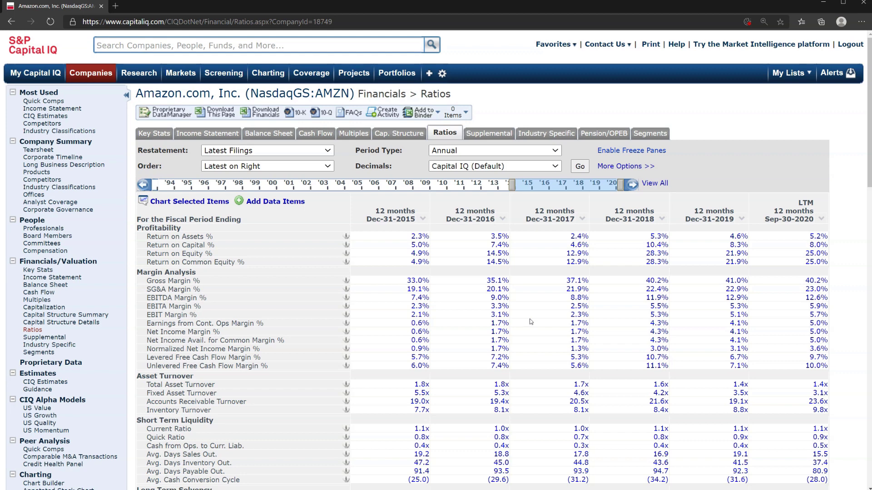
Step: Check the Supplemental page's Stock Based Compensation section, then show Industry Specific online revenues
click(44, 337)
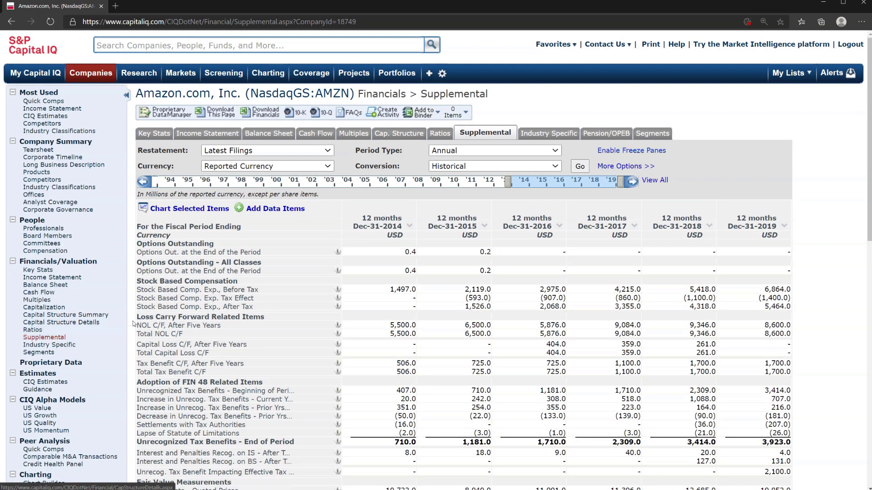
drag(136, 281, 223, 281)
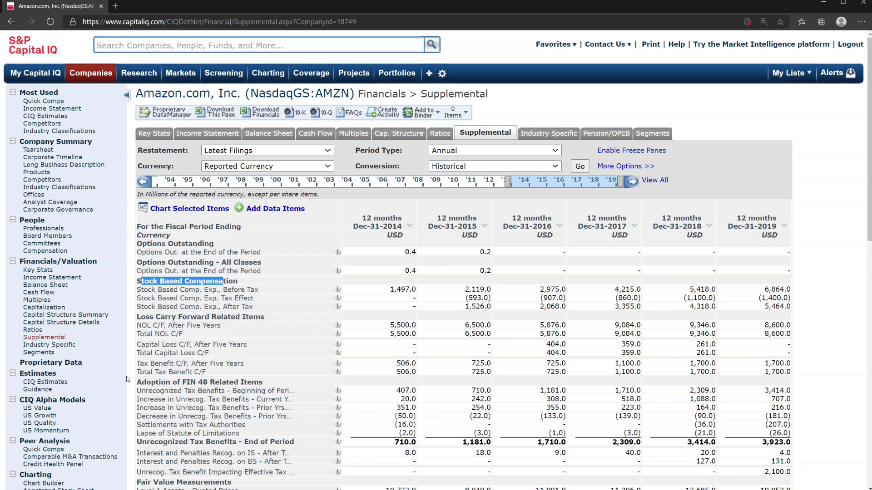
click(68, 346)
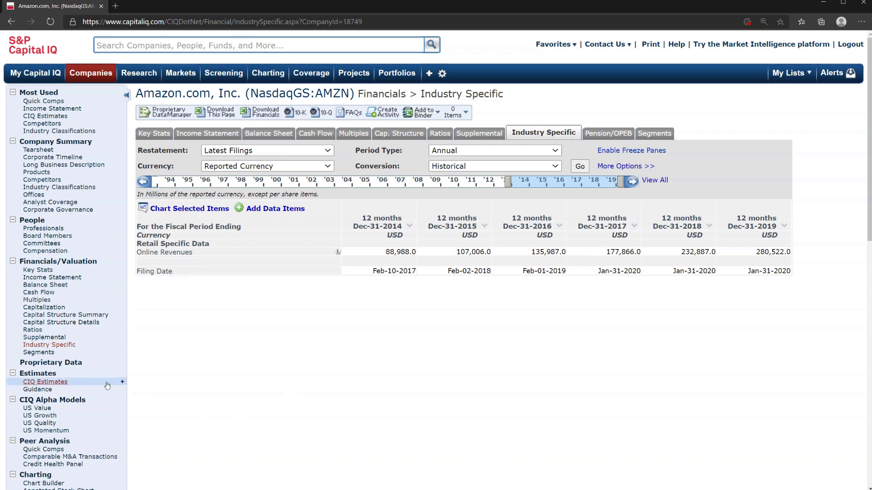
click(44, 353)
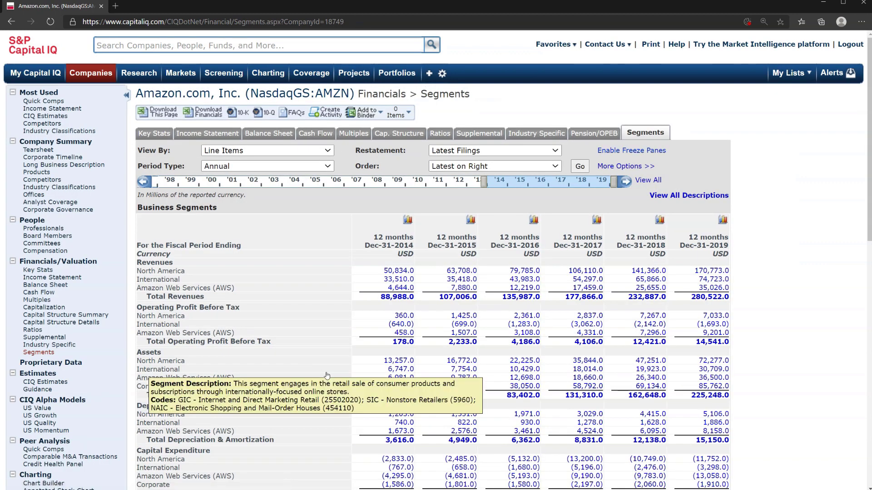
scroll(326, 376, down, 2)
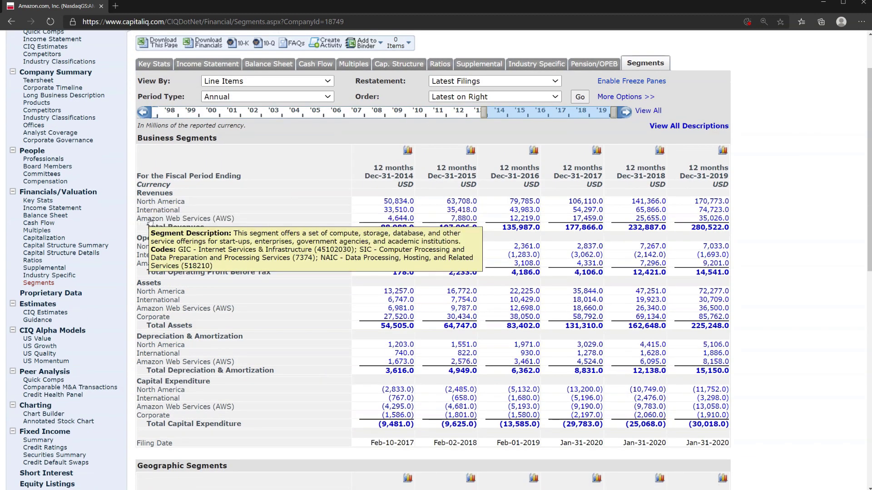
mouse_move(226, 220)
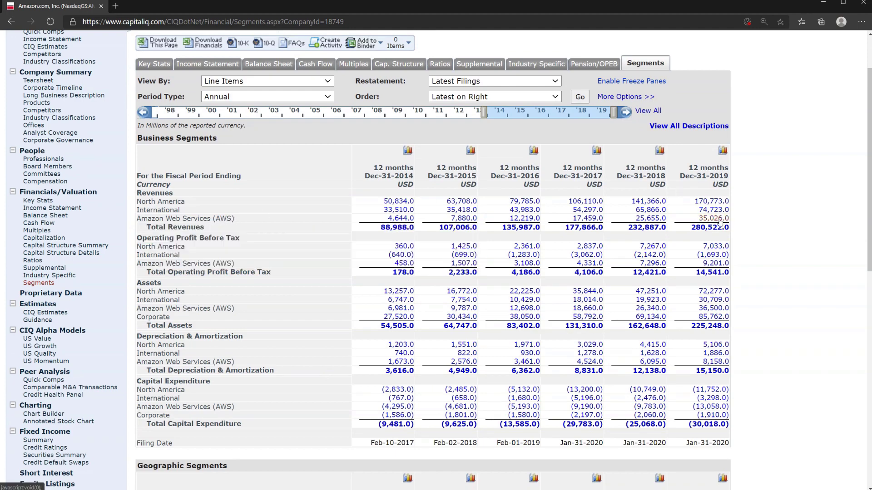
mouse_move(719, 221)
scroll(281, 352, down, 5)
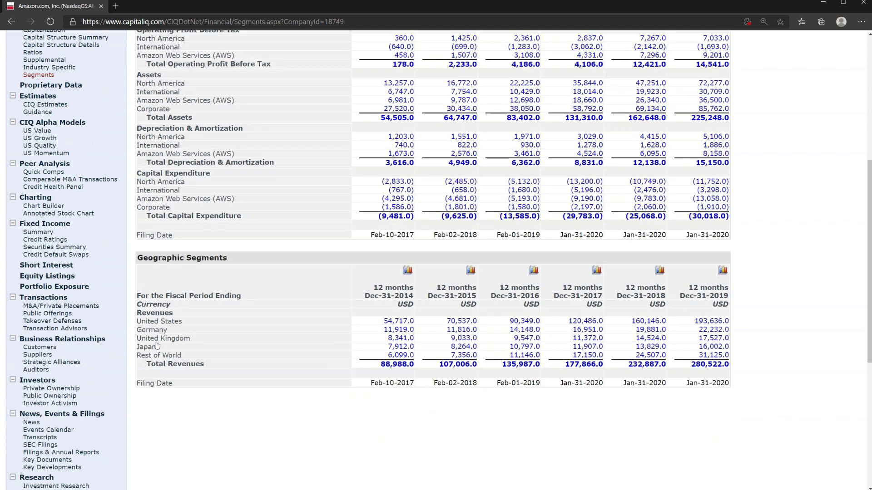
scroll(263, 436, up, 3)
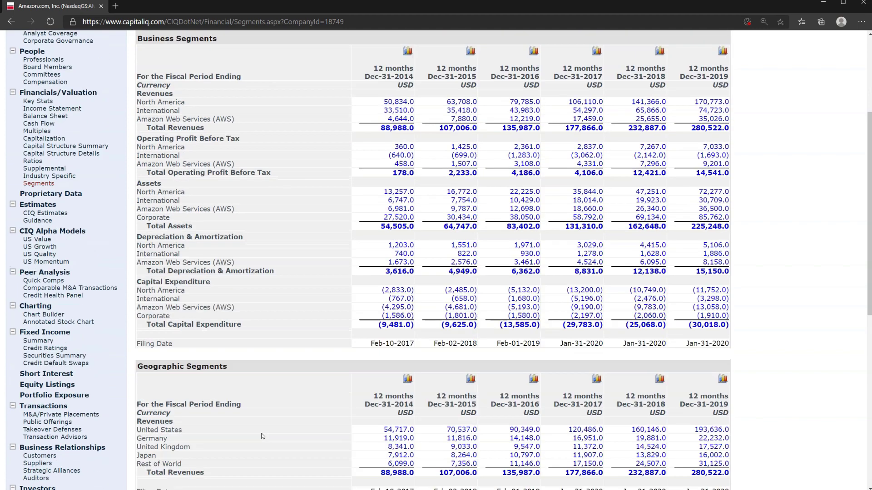
scroll(262, 436, up, 3)
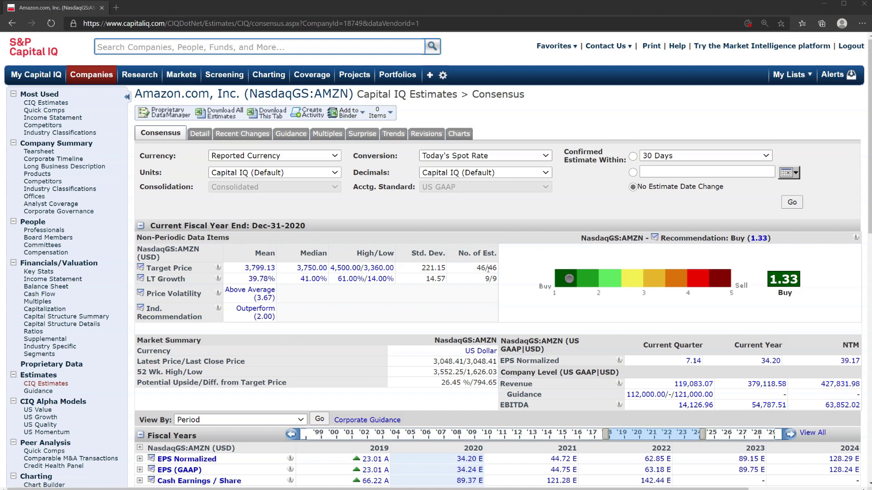
Step: Scroll to the Fiscal Years consensus table, showing revenue of 379,118.58 for 2020 rising to 677,836.08 by 2024
scroll(486, 268, down, 3)
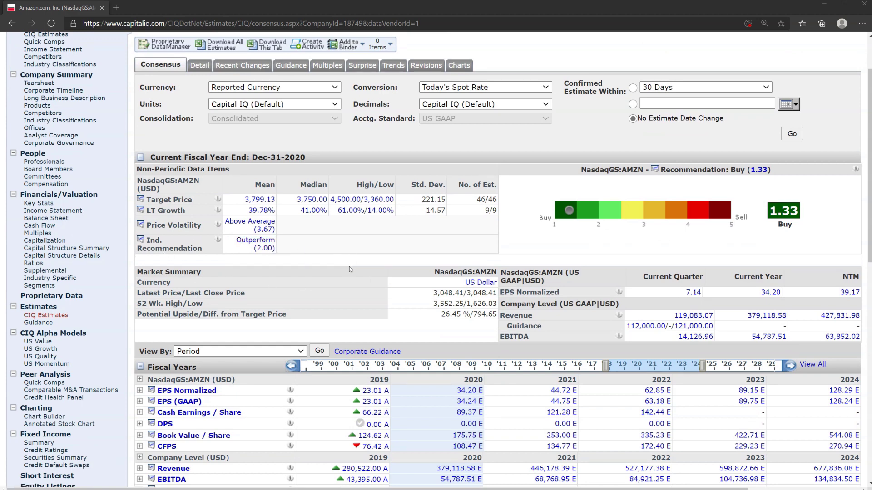
scroll(349, 267, down, 3)
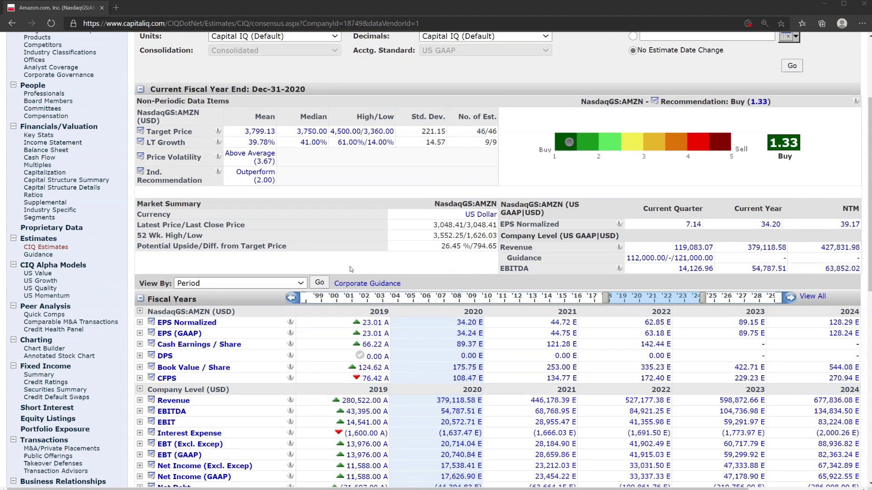
scroll(350, 269, down, 6)
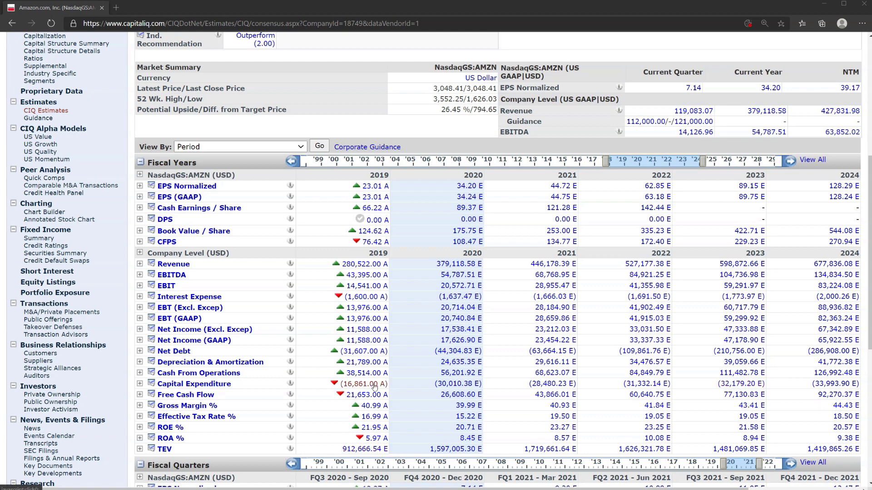
click(740, 397)
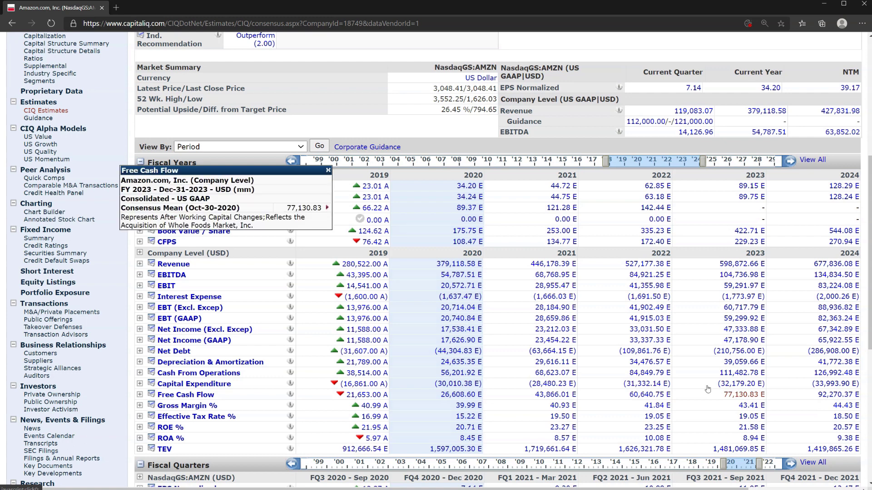
click(312, 208)
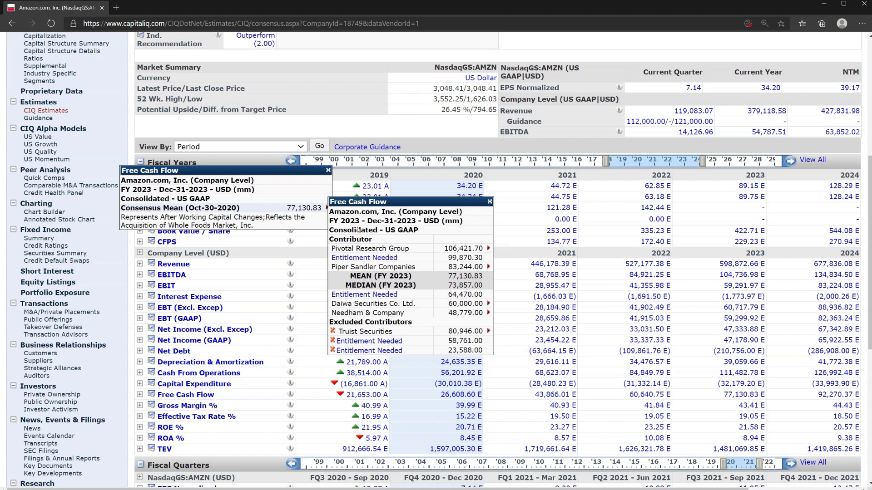
mouse_move(450, 315)
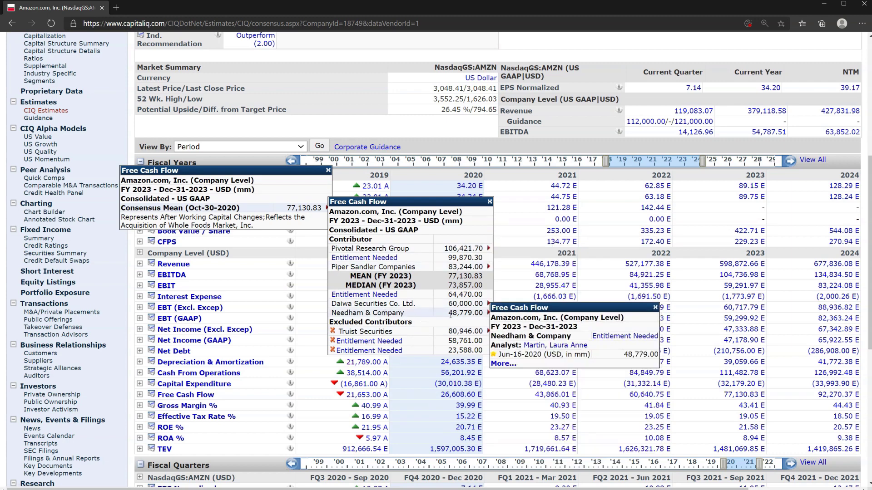
mouse_move(461, 245)
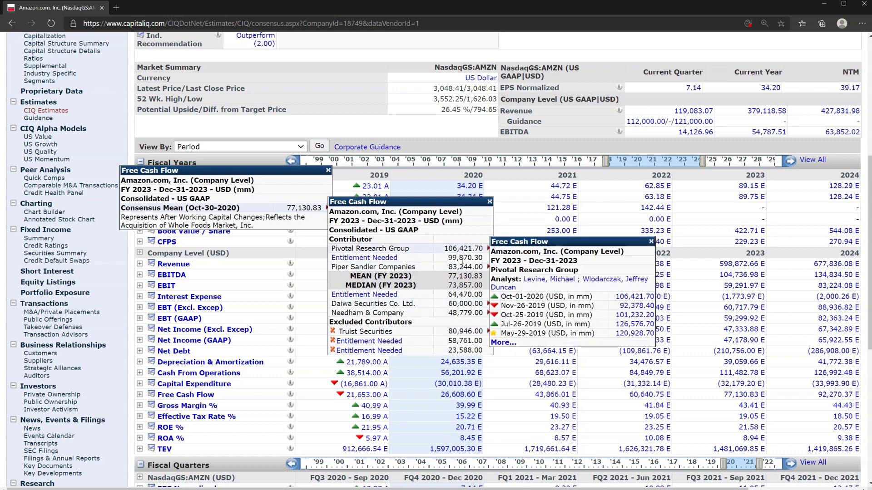
mouse_move(472, 331)
drag(287, 208, 322, 208)
click(323, 207)
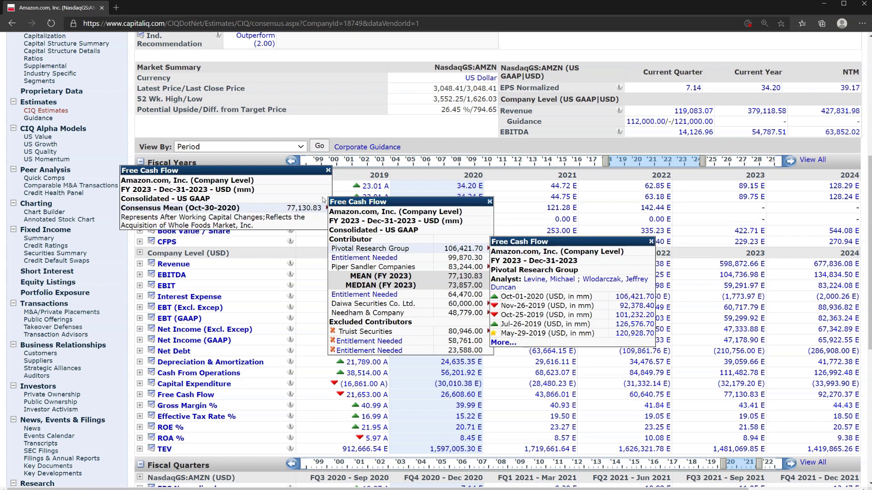
click(327, 170)
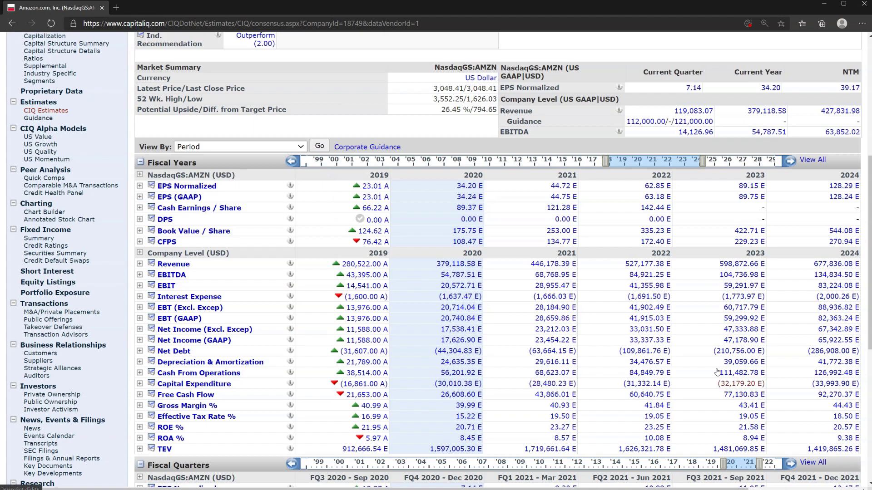
scroll(349, 357, down, 6)
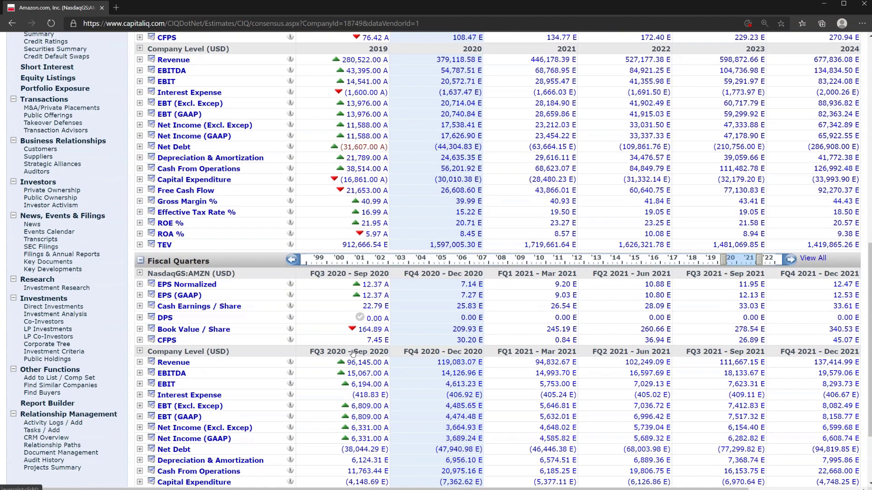
scroll(348, 352, up, 6)
scroll(348, 352, down, 3)
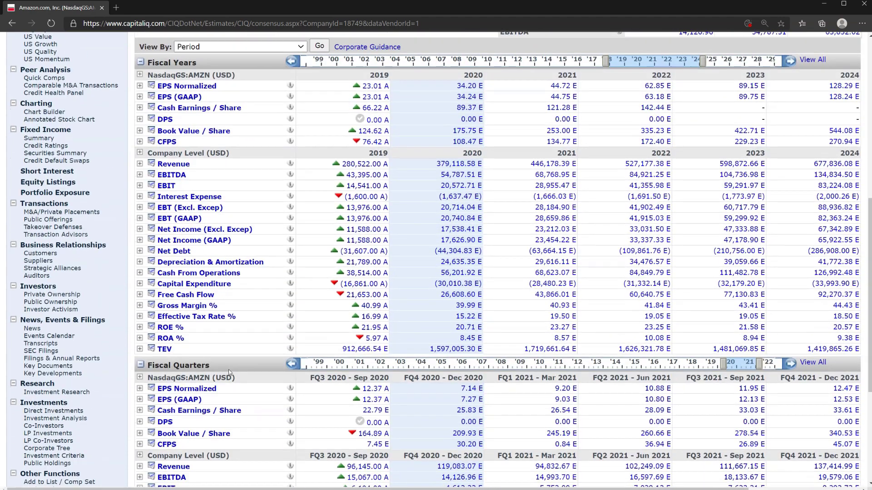
scroll(229, 372, up, 3)
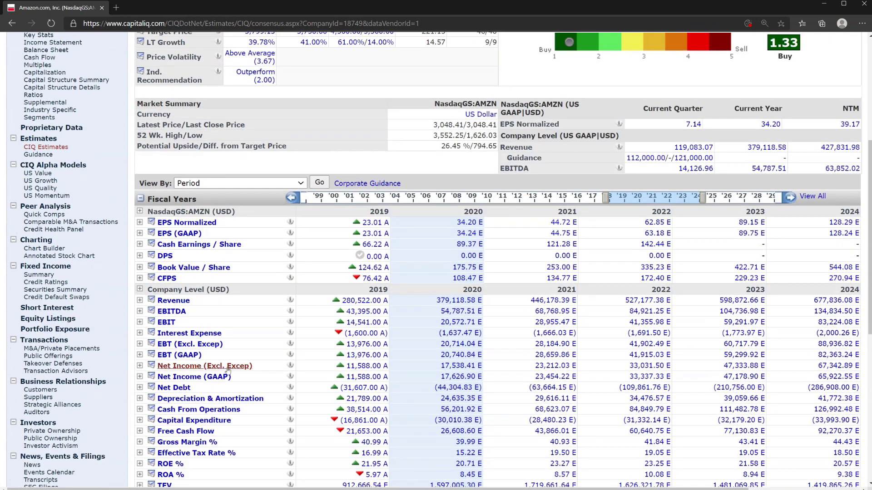
Step: Open Amazon's Guidance page and view the Oct-29-2020 FQ4 2020 EBIT guidance of 1,000–4,500
click(43, 156)
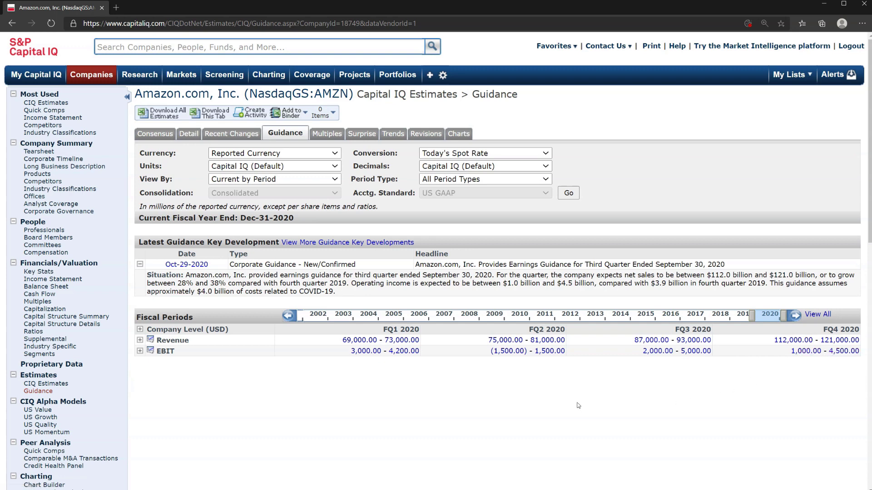
click(814, 352)
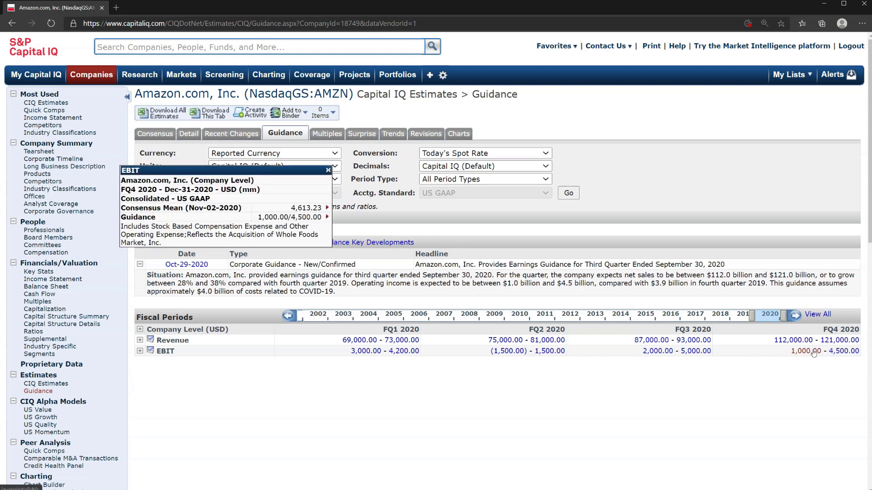
click(312, 218)
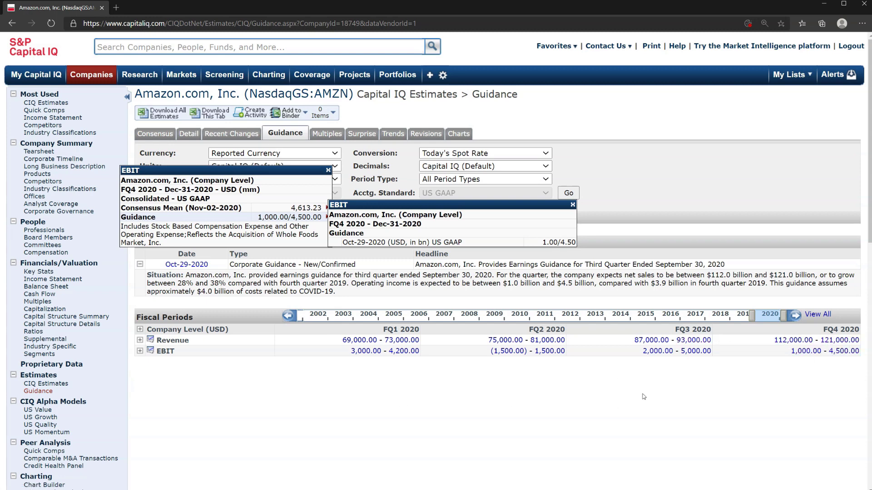
Step: Expand EBIT to compare quarterly guidance, consensus and actuals, e.g. FQ2 2020's 5,843.00 beat
click(140, 352)
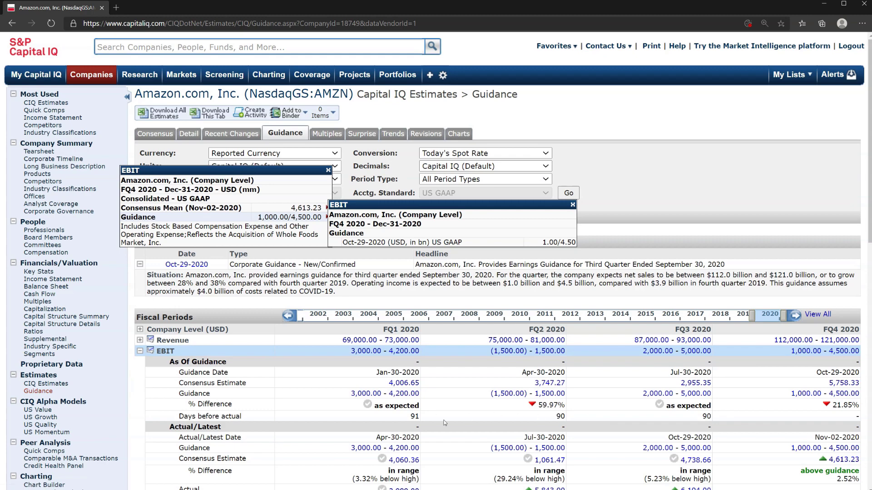
scroll(445, 421, down, 3)
drag(511, 362, 700, 370)
click(762, 375)
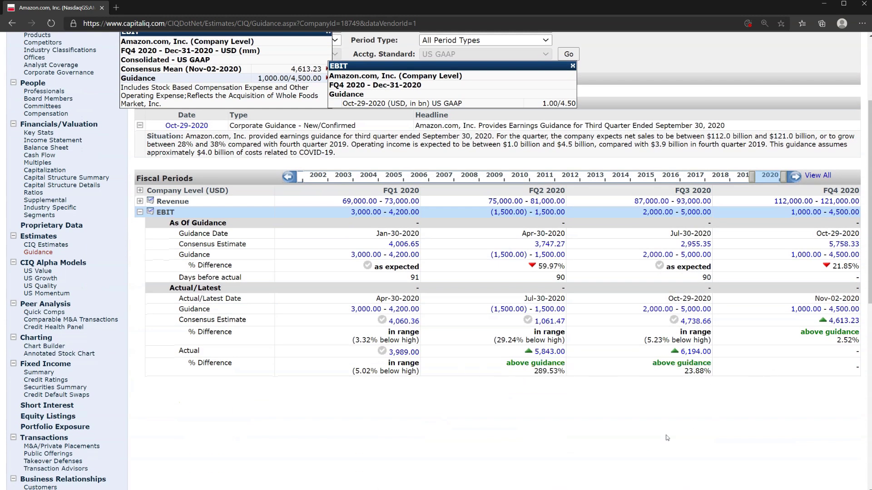
scroll(645, 432, up, 3)
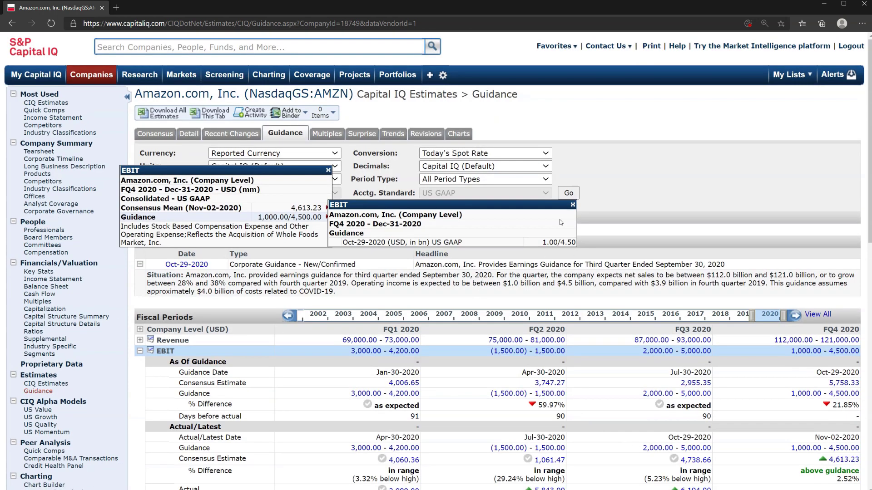
Step: Close the Oct-29-2020 EBIT guidance popup and the other EBIT detail popup
click(573, 205)
click(328, 170)
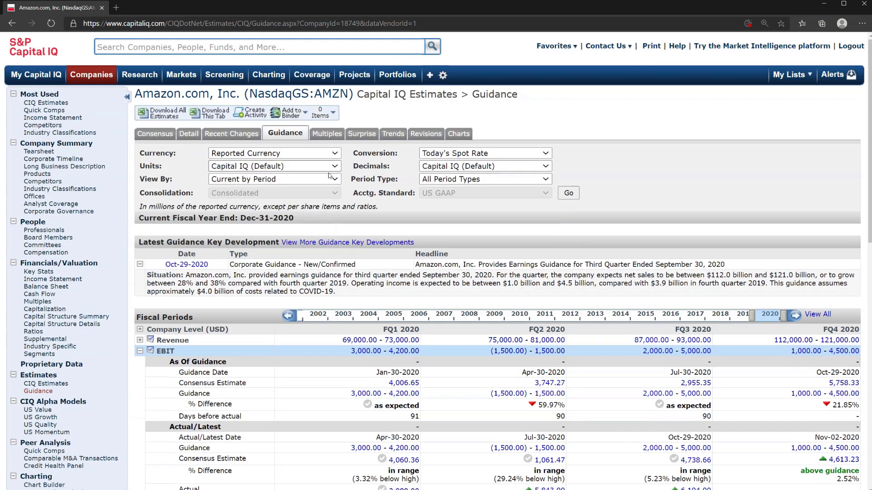
scroll(445, 352, down, 2)
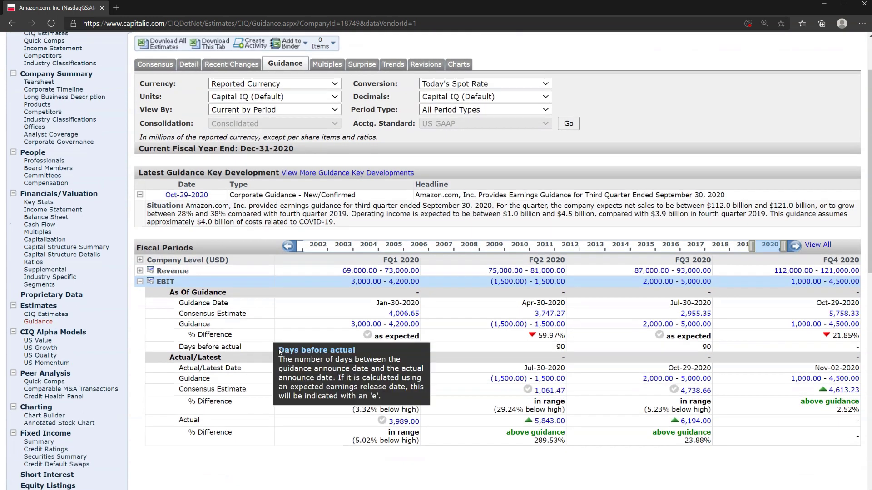